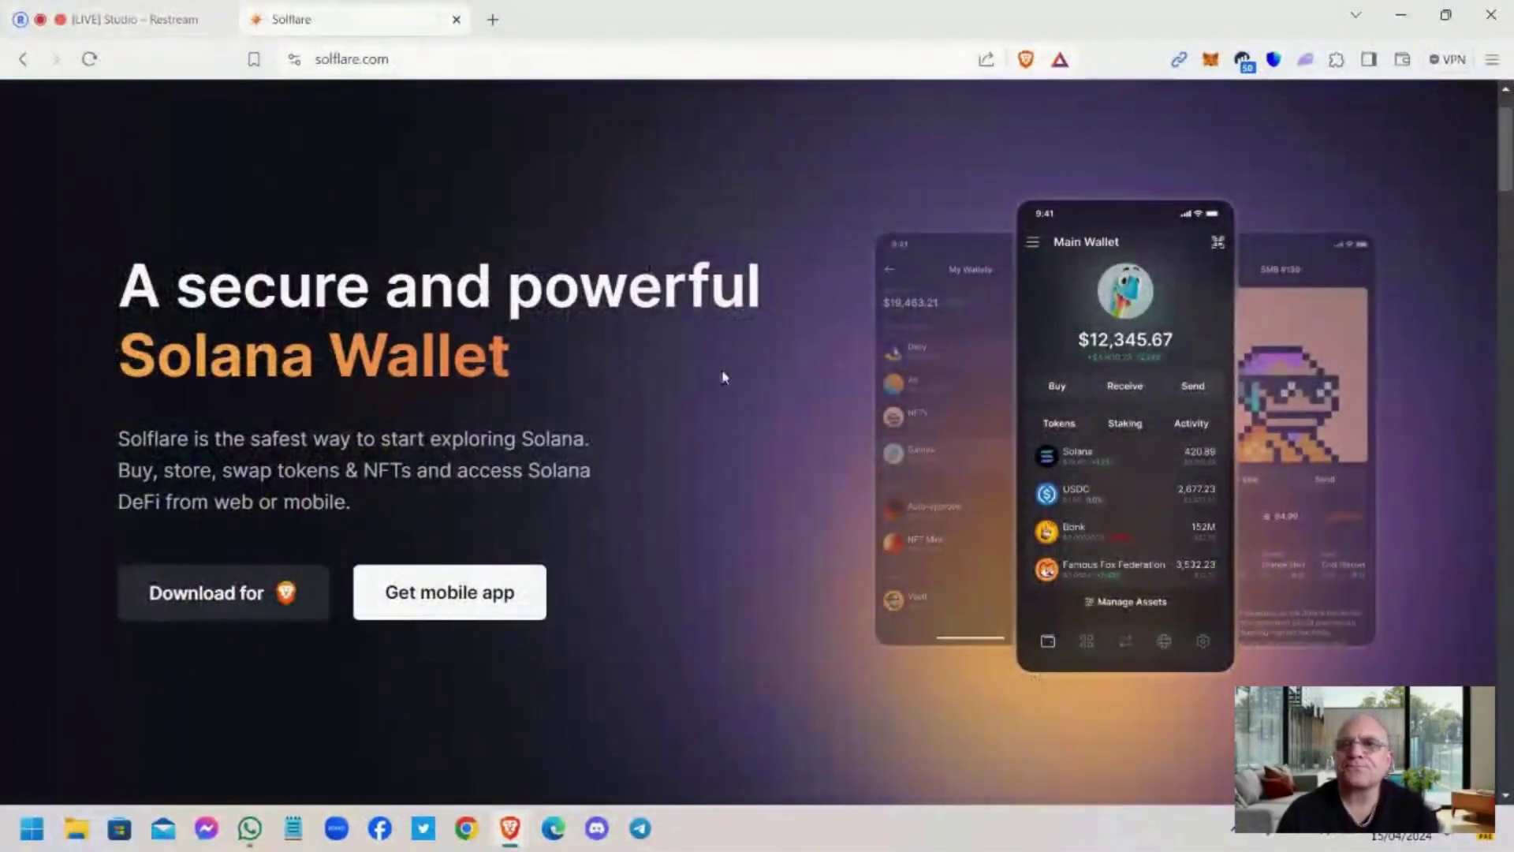
left_click(338, 61)
double_click(363, 68)
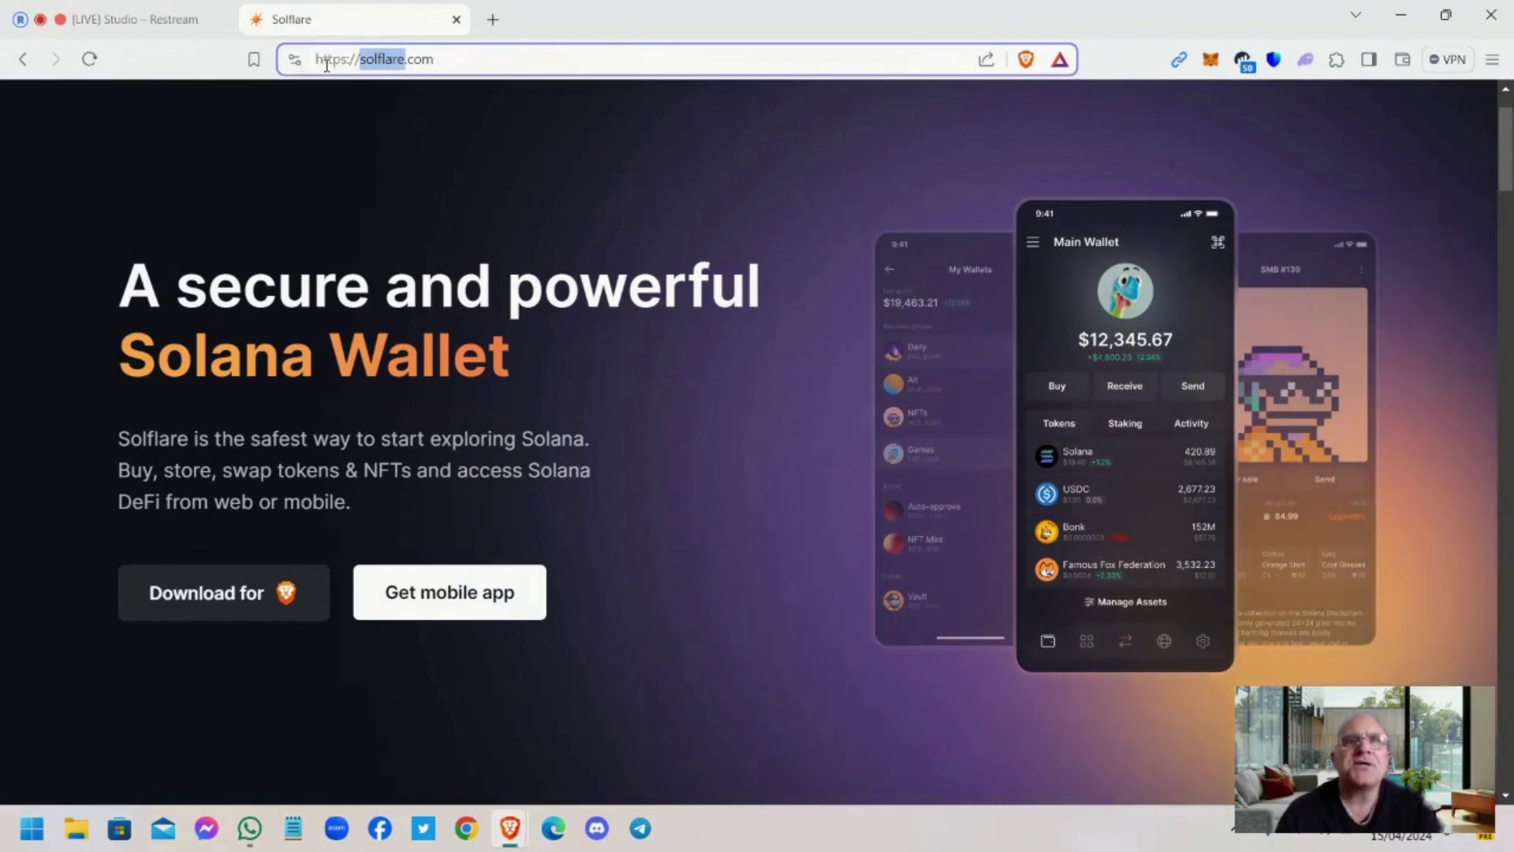
left_click(402, 60)
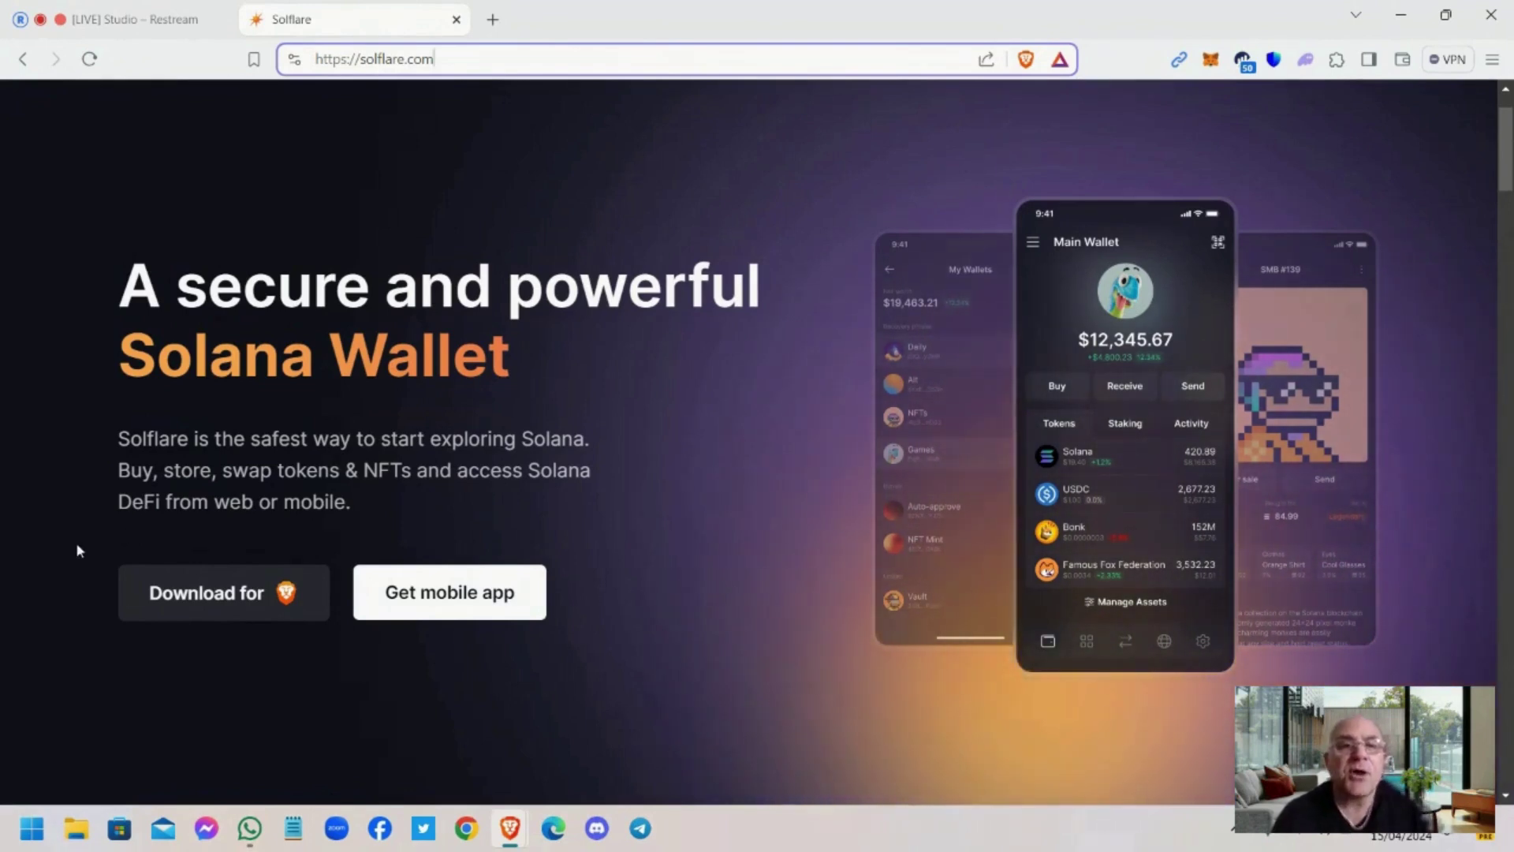
Open Solflare Wallet's Chrome Web Store listing and review the 4.7-star, 500,000-user page.
left_click(213, 600)
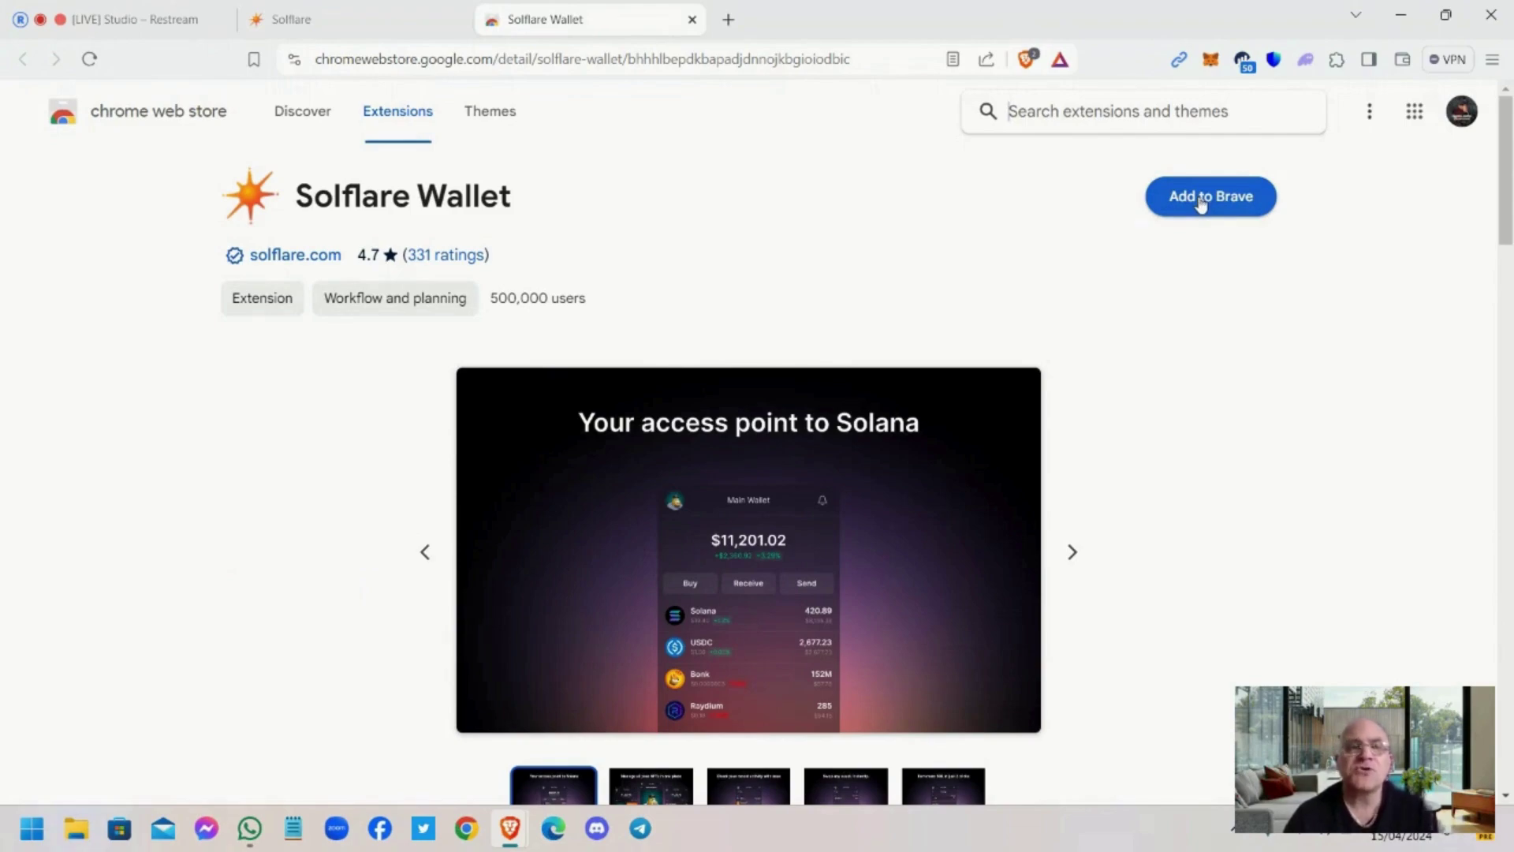
scroll(1128, 352, "down", 10)
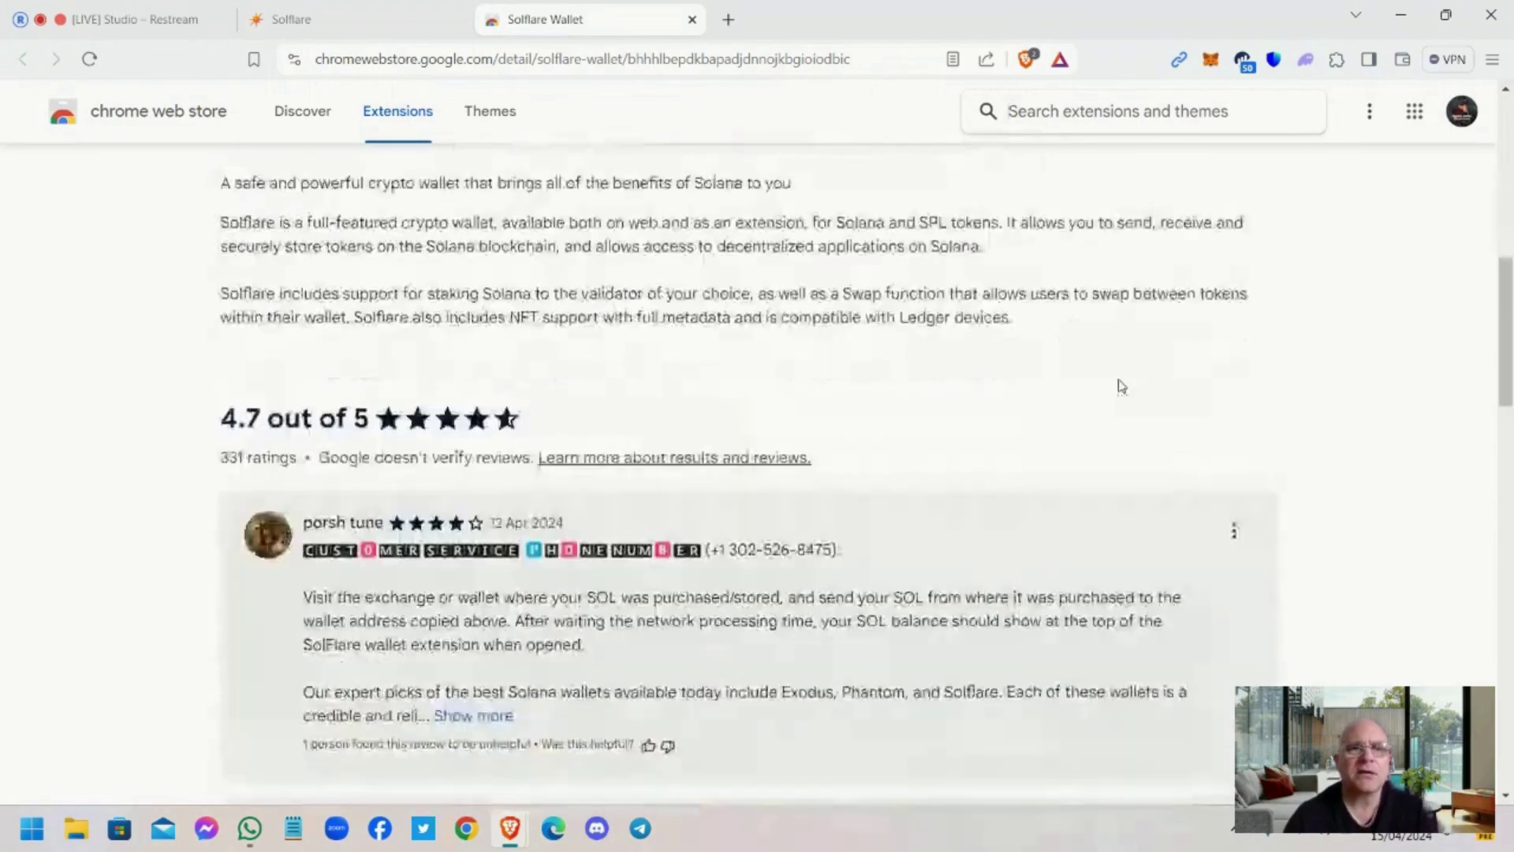
scroll(1120, 386, "down", 15)
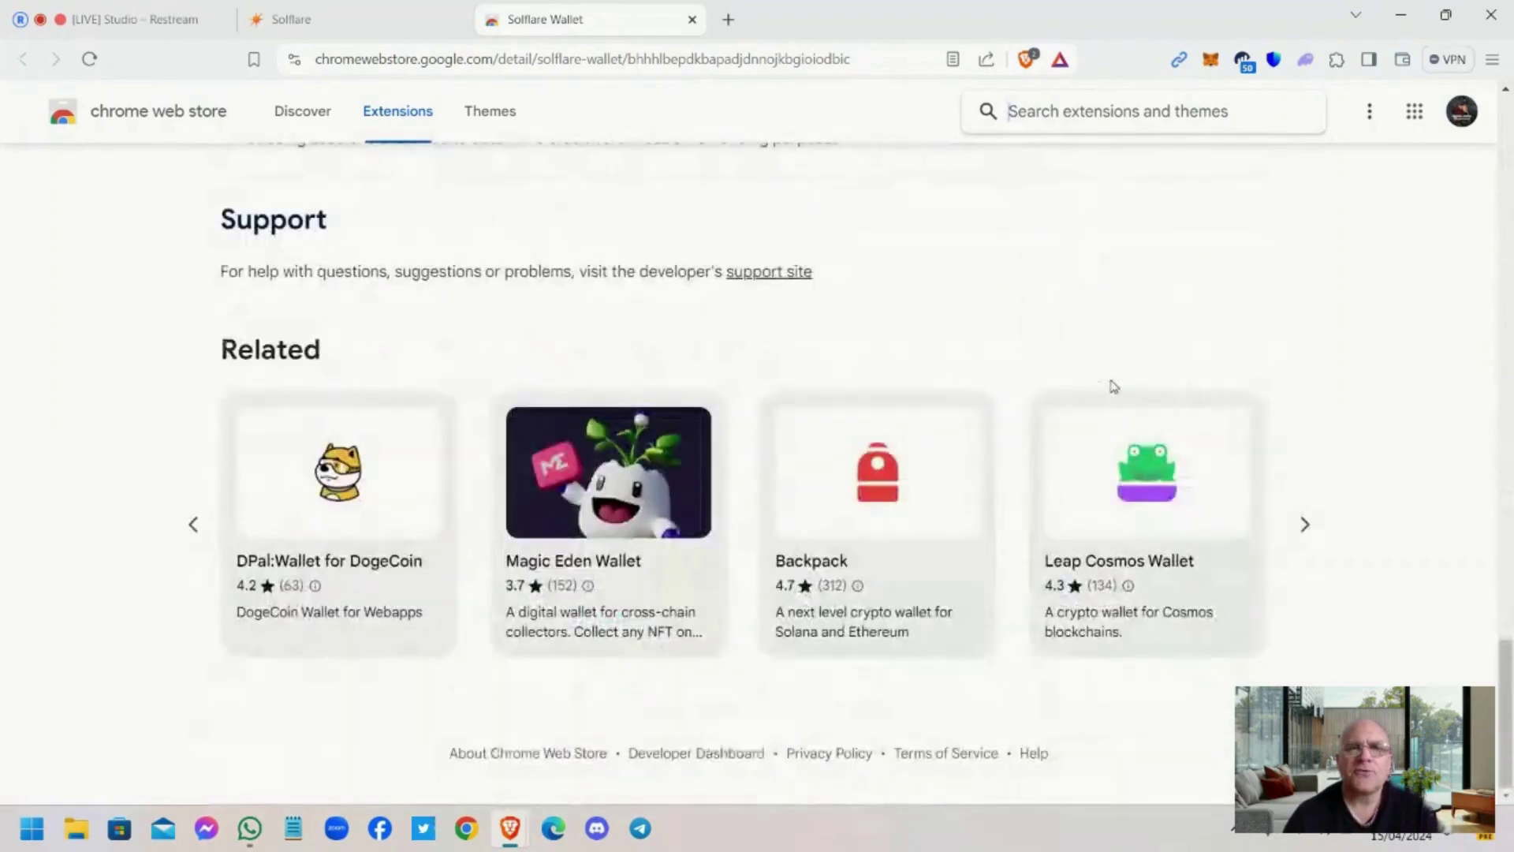
scroll(1113, 387, "up", 20)
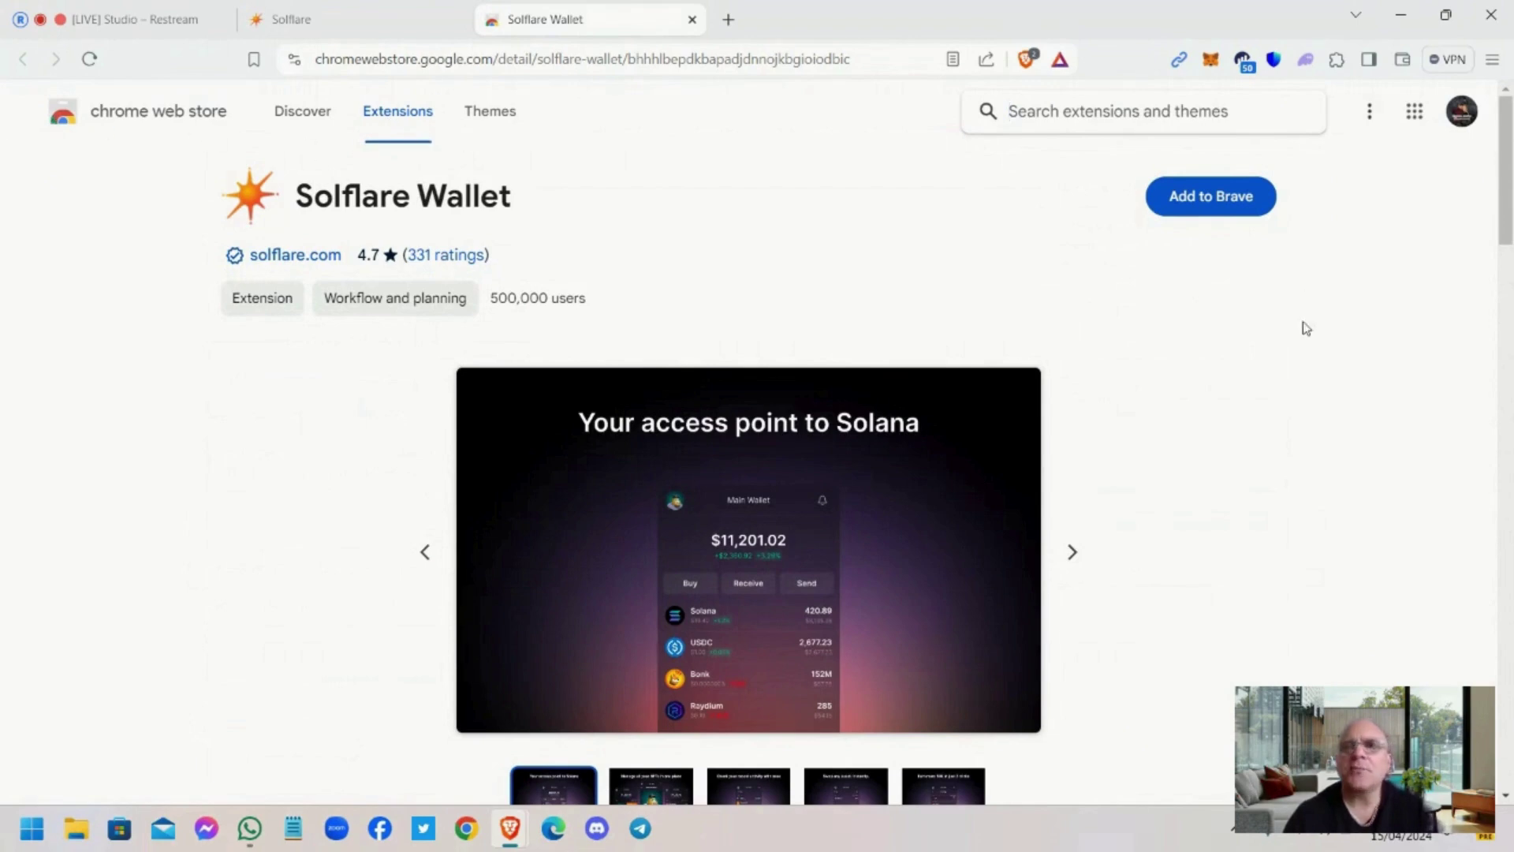
Add Solflare Wallet to Brave and confirm with 'Add extension'.
left_click(1222, 206)
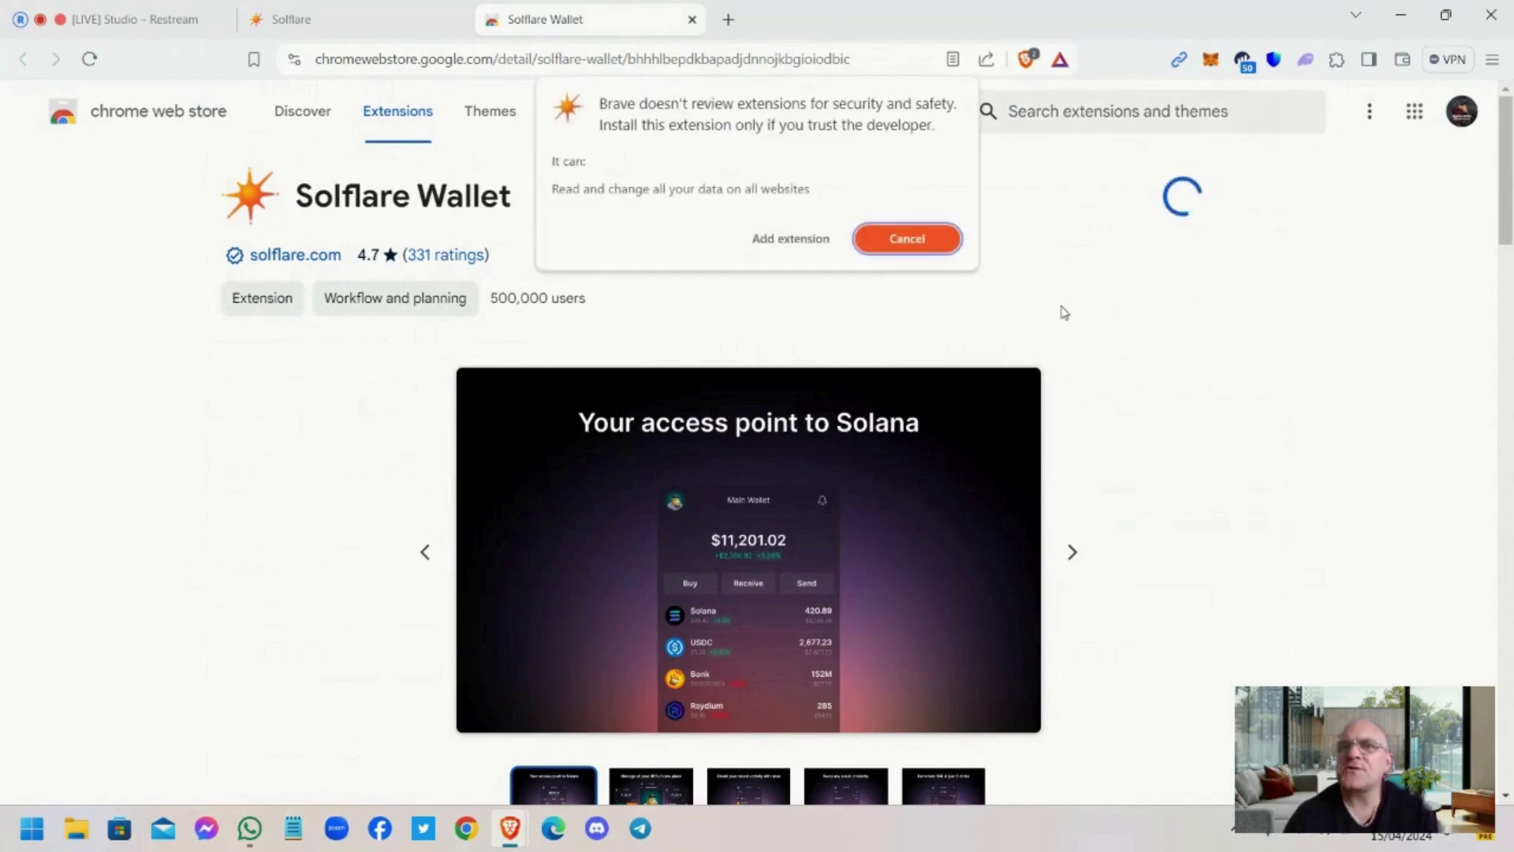
left_click(787, 240)
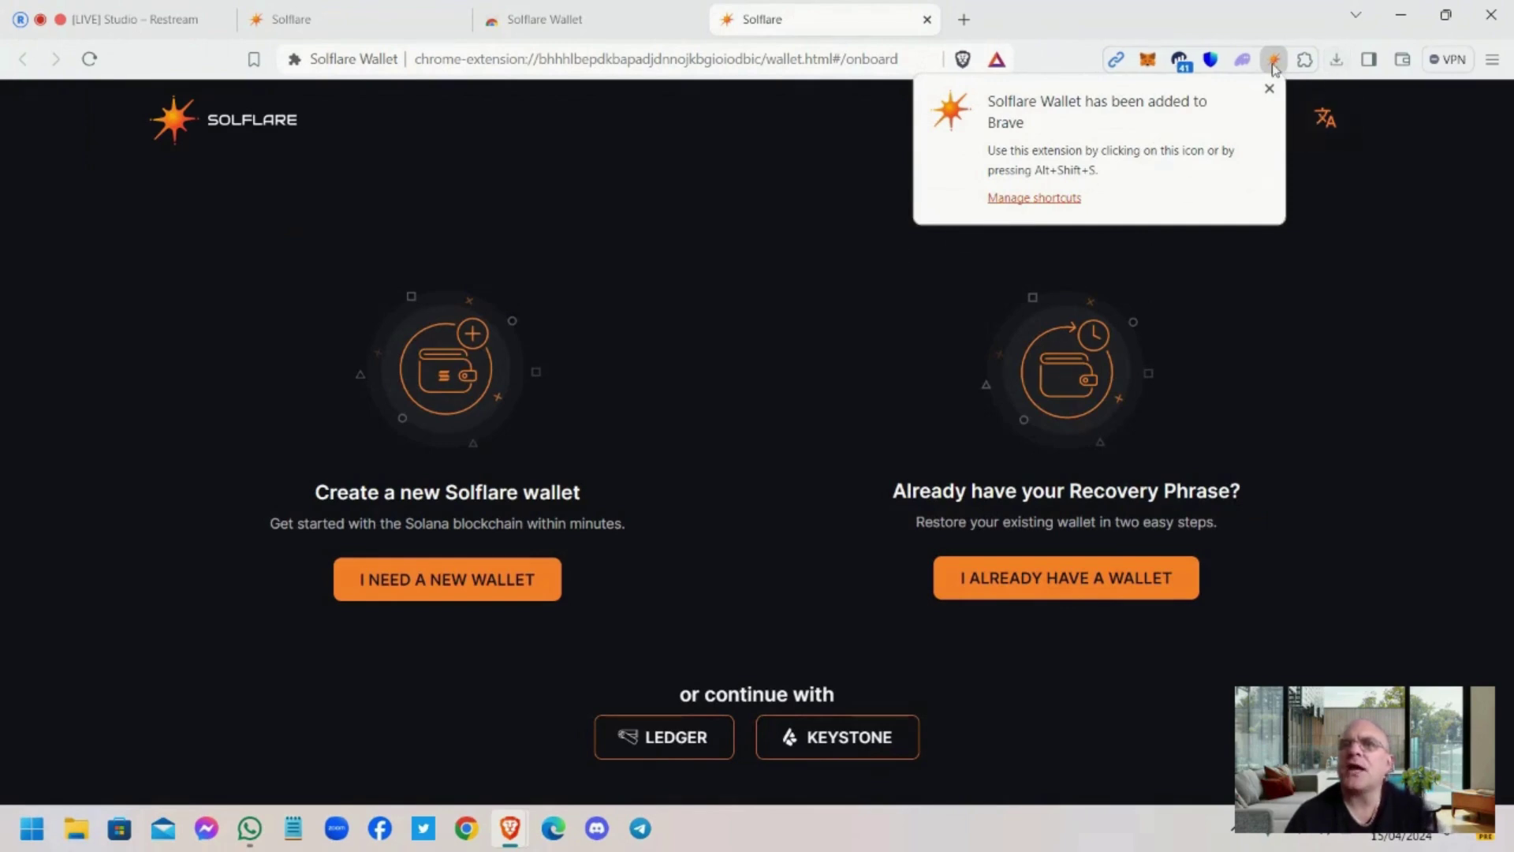
Turn on 'Pin to toolbar' in Solflare Wallet's extension details, then close that tab.
left_click(1269, 88)
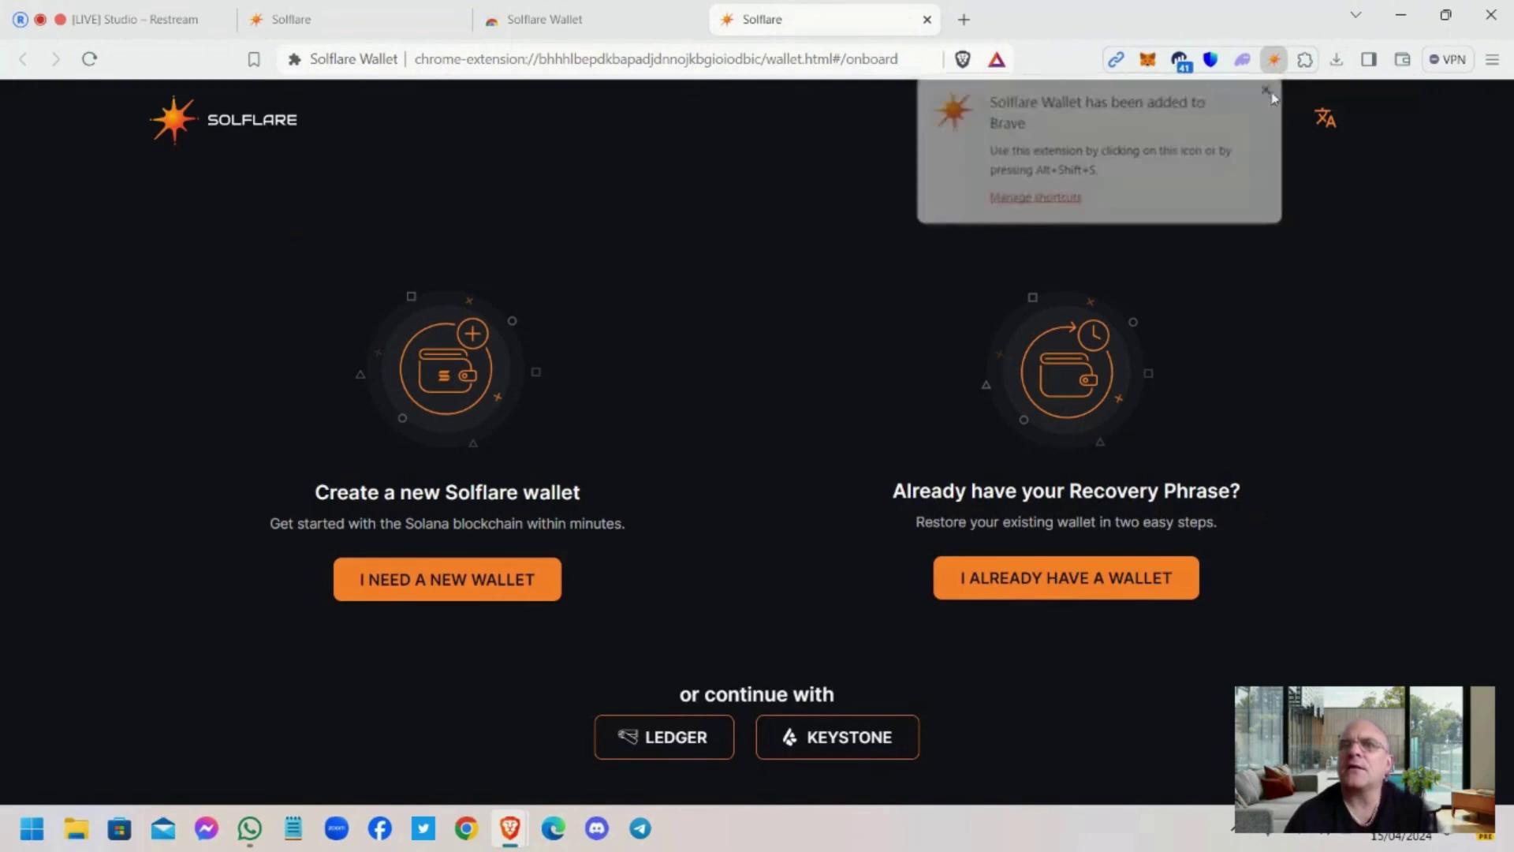
left_click(1495, 61)
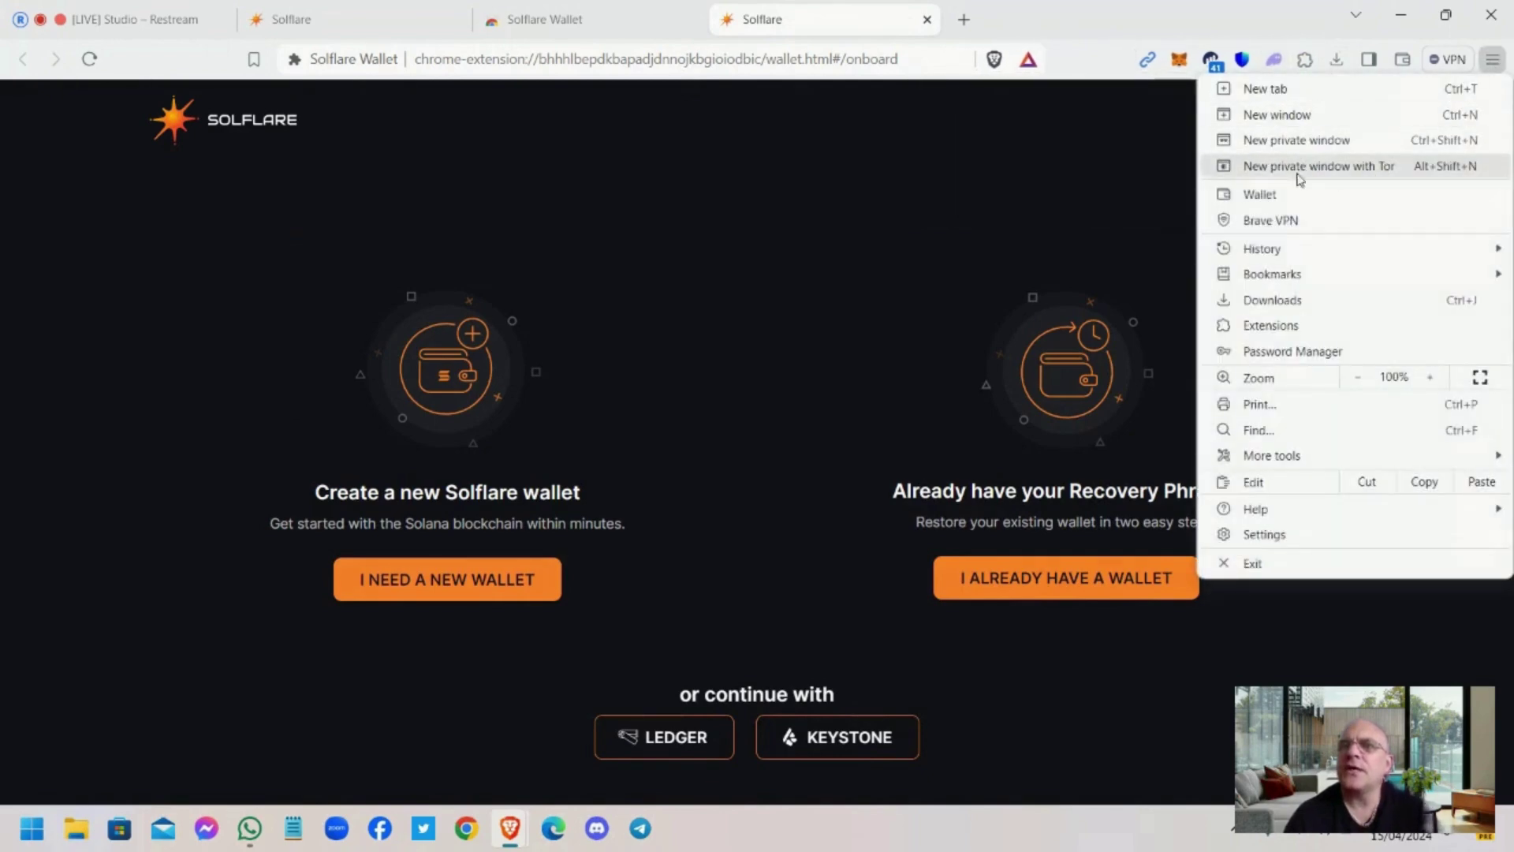
left_click(1271, 326)
scroll(1002, 431, "down", 5)
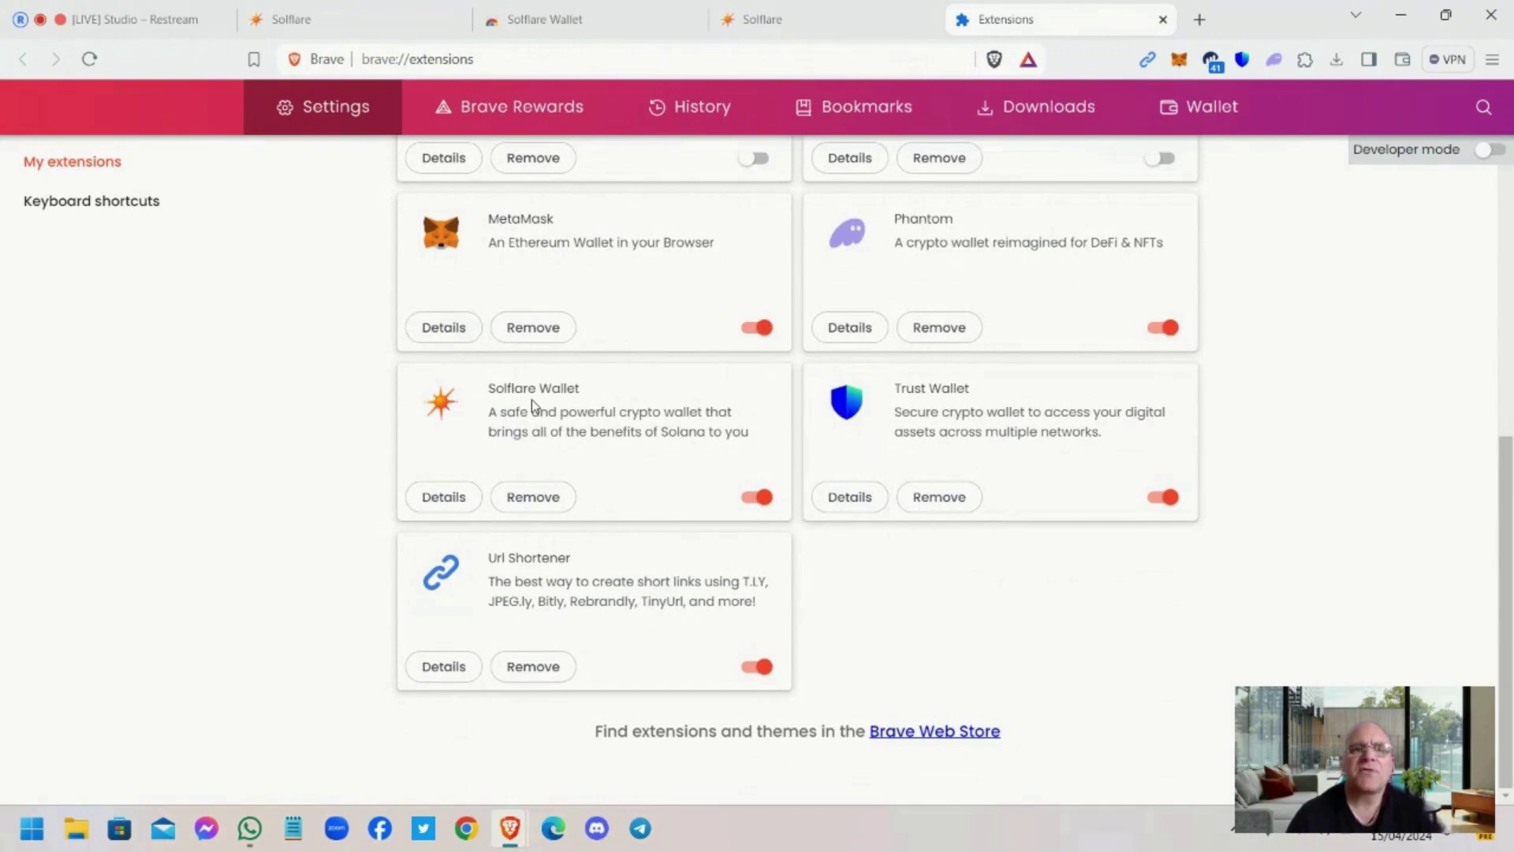
left_click(442, 502)
scroll(628, 578, "down", 3)
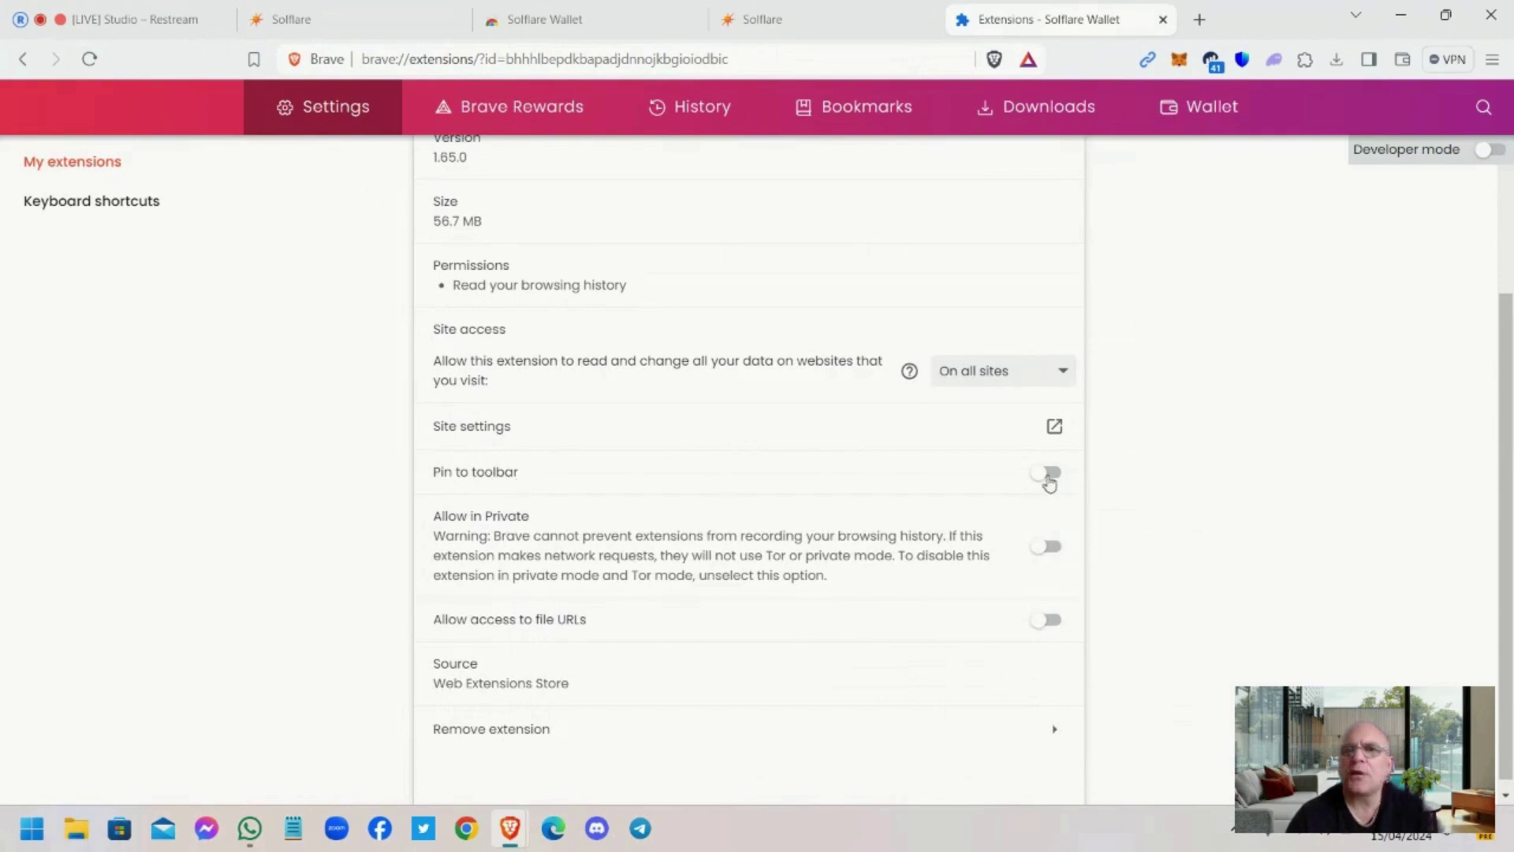
left_click(1049, 477)
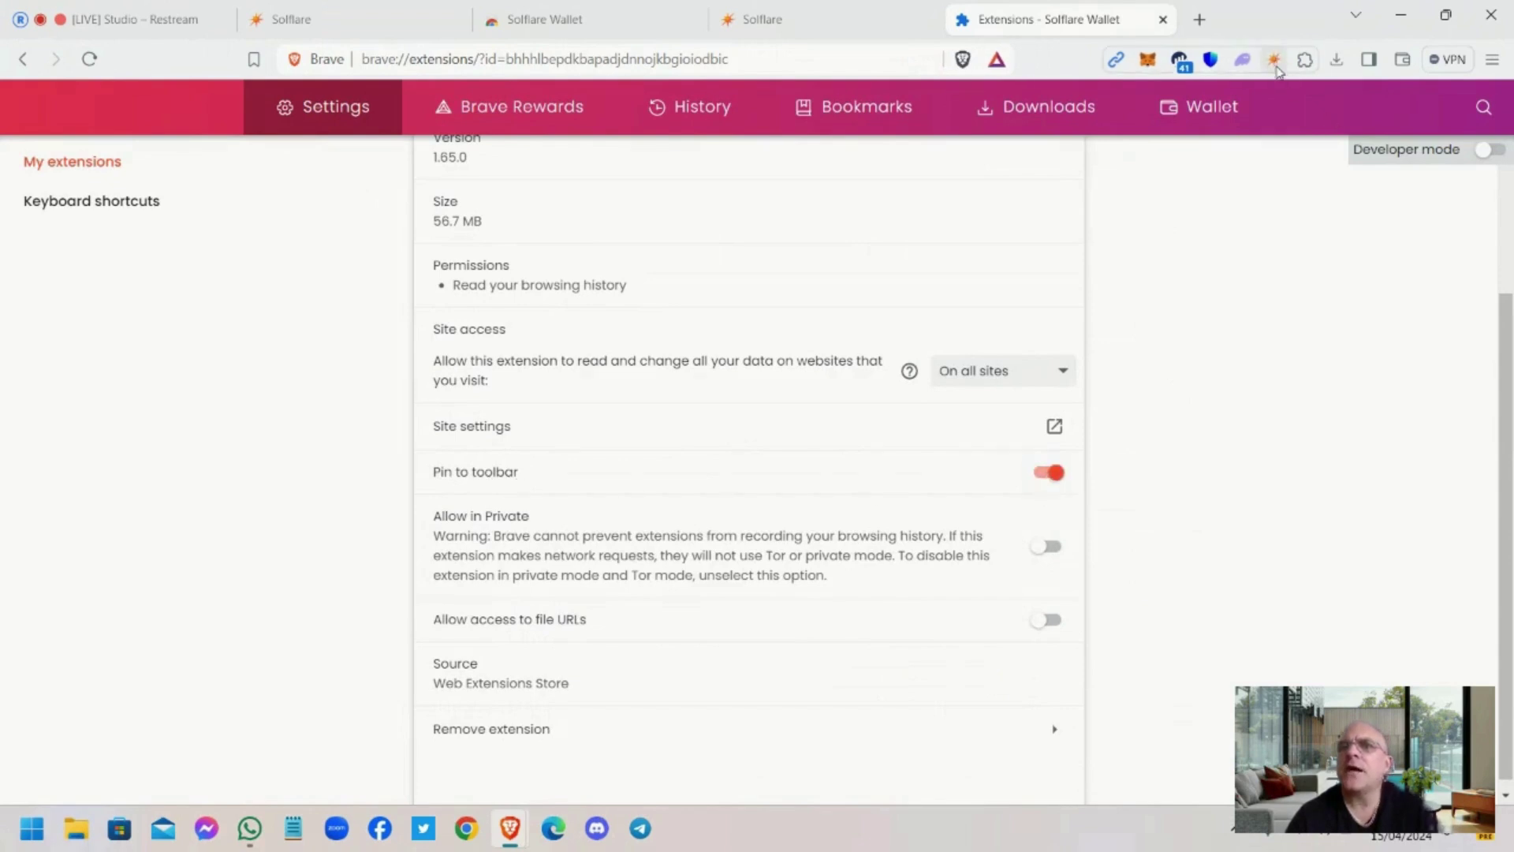
left_click(1163, 20)
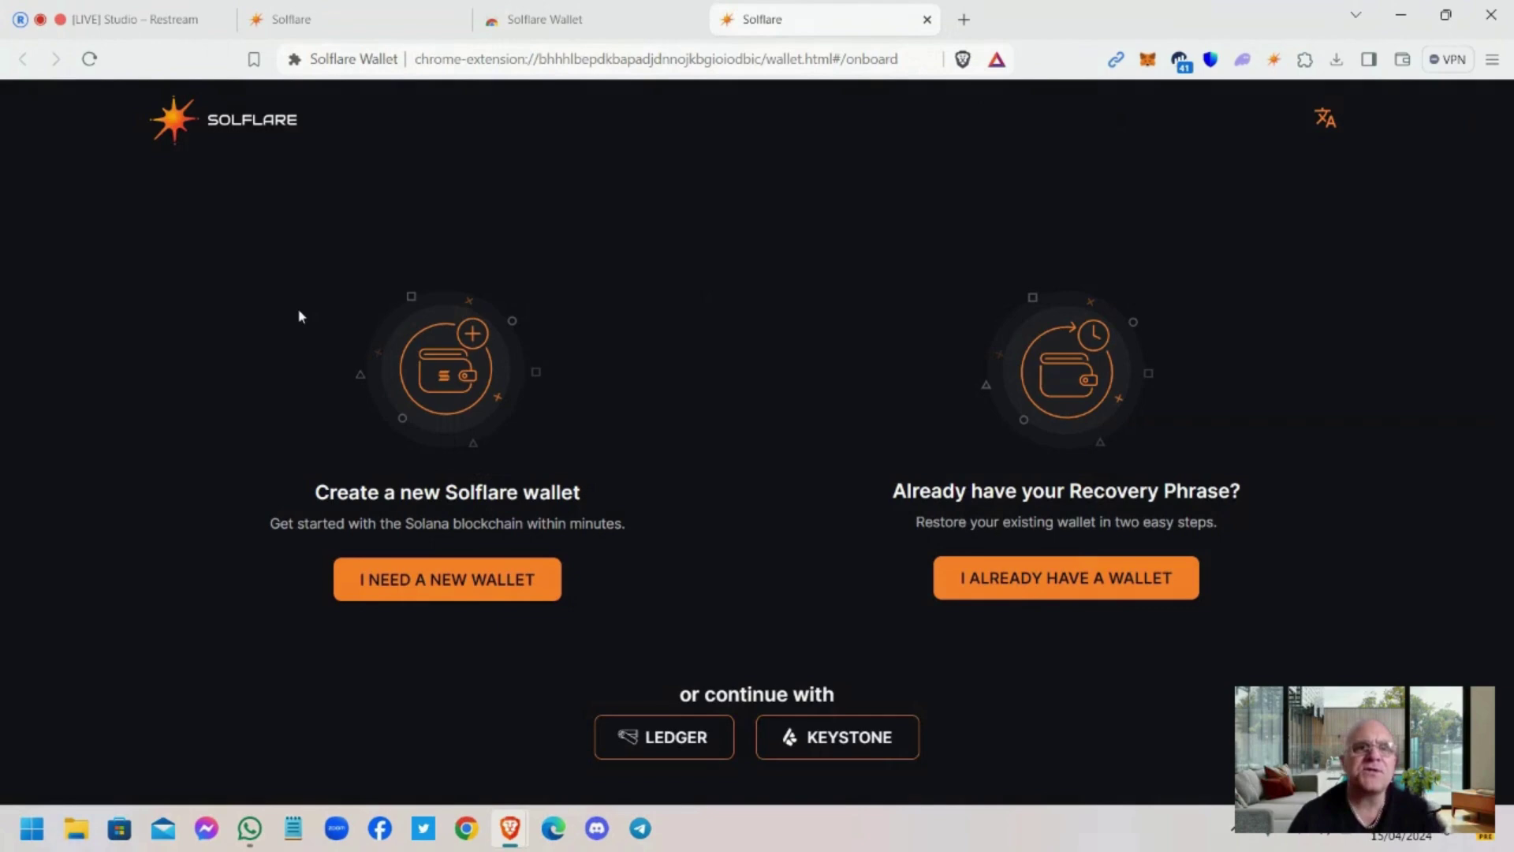
Choose 'I NEED A NEW WALLET' to generate a 12-word recovery phrase.
left_click(436, 590)
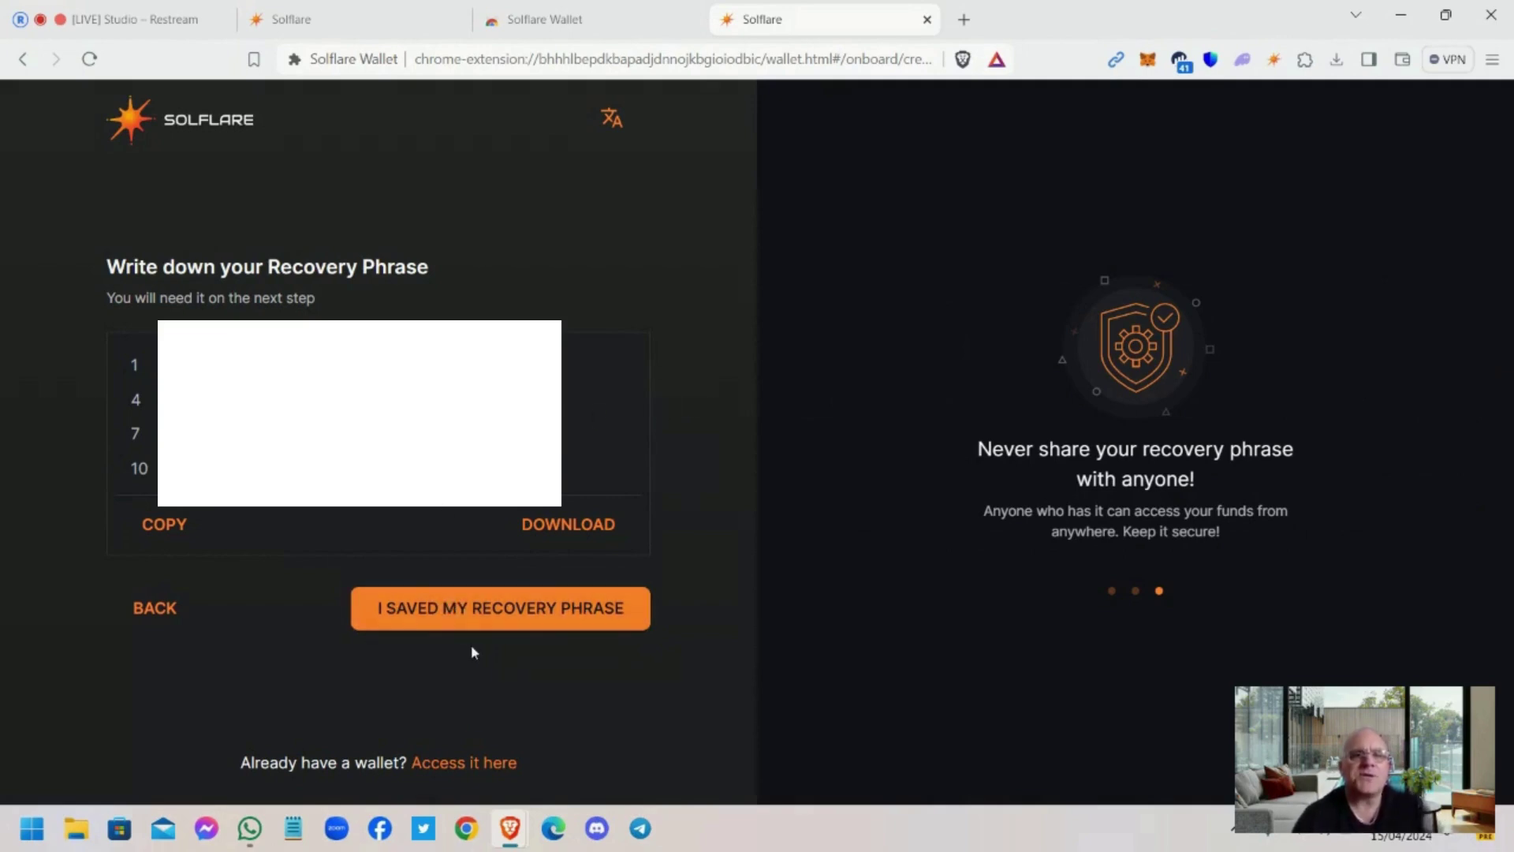
Confirm the phrase is saved, then enter the requested recovery word in row one's third field.
left_click(538, 619)
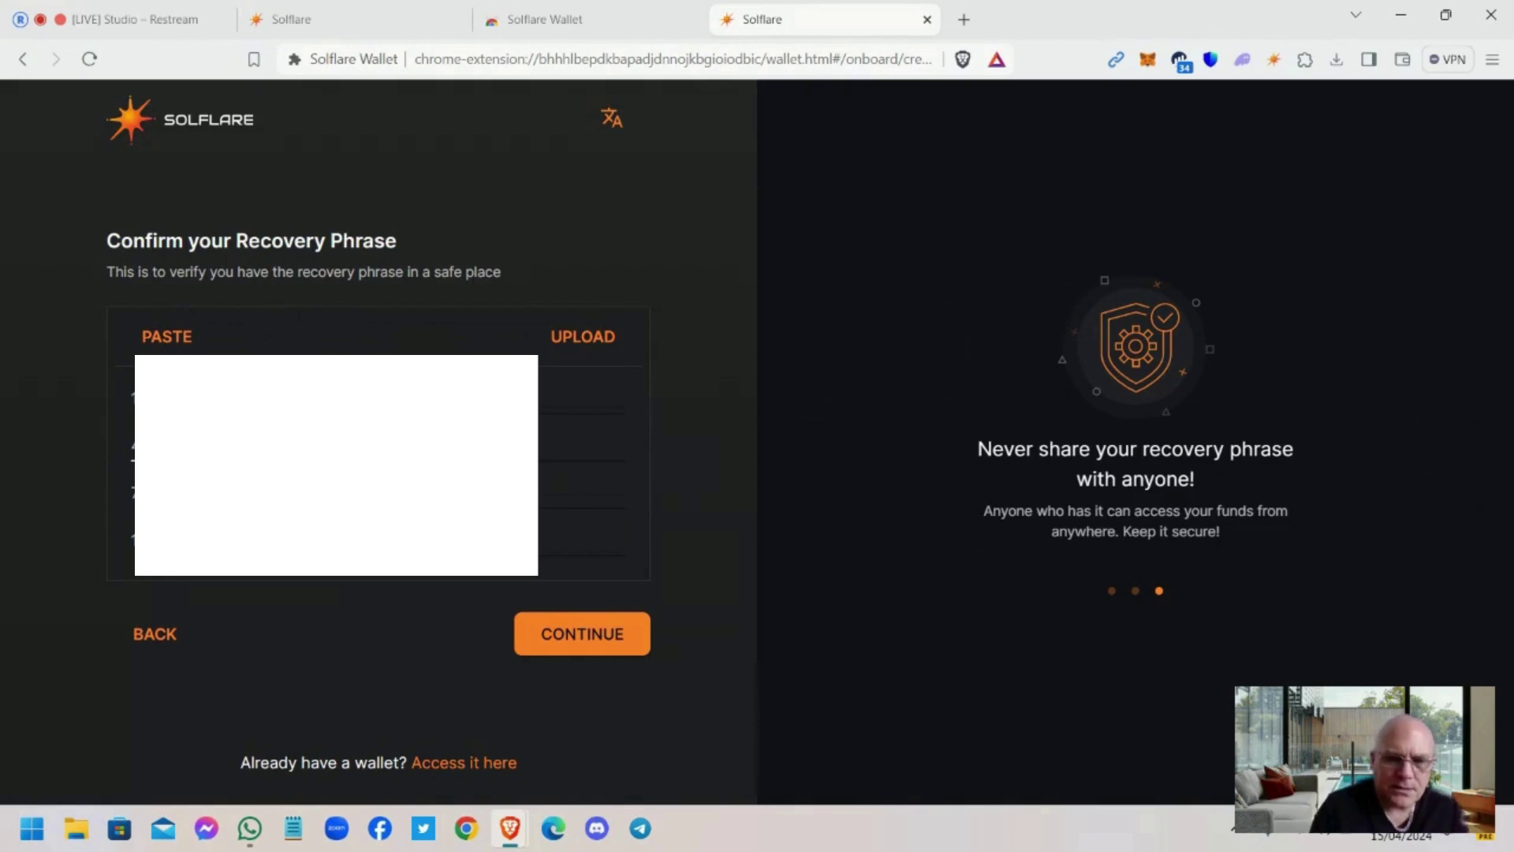
left_click(578, 395)
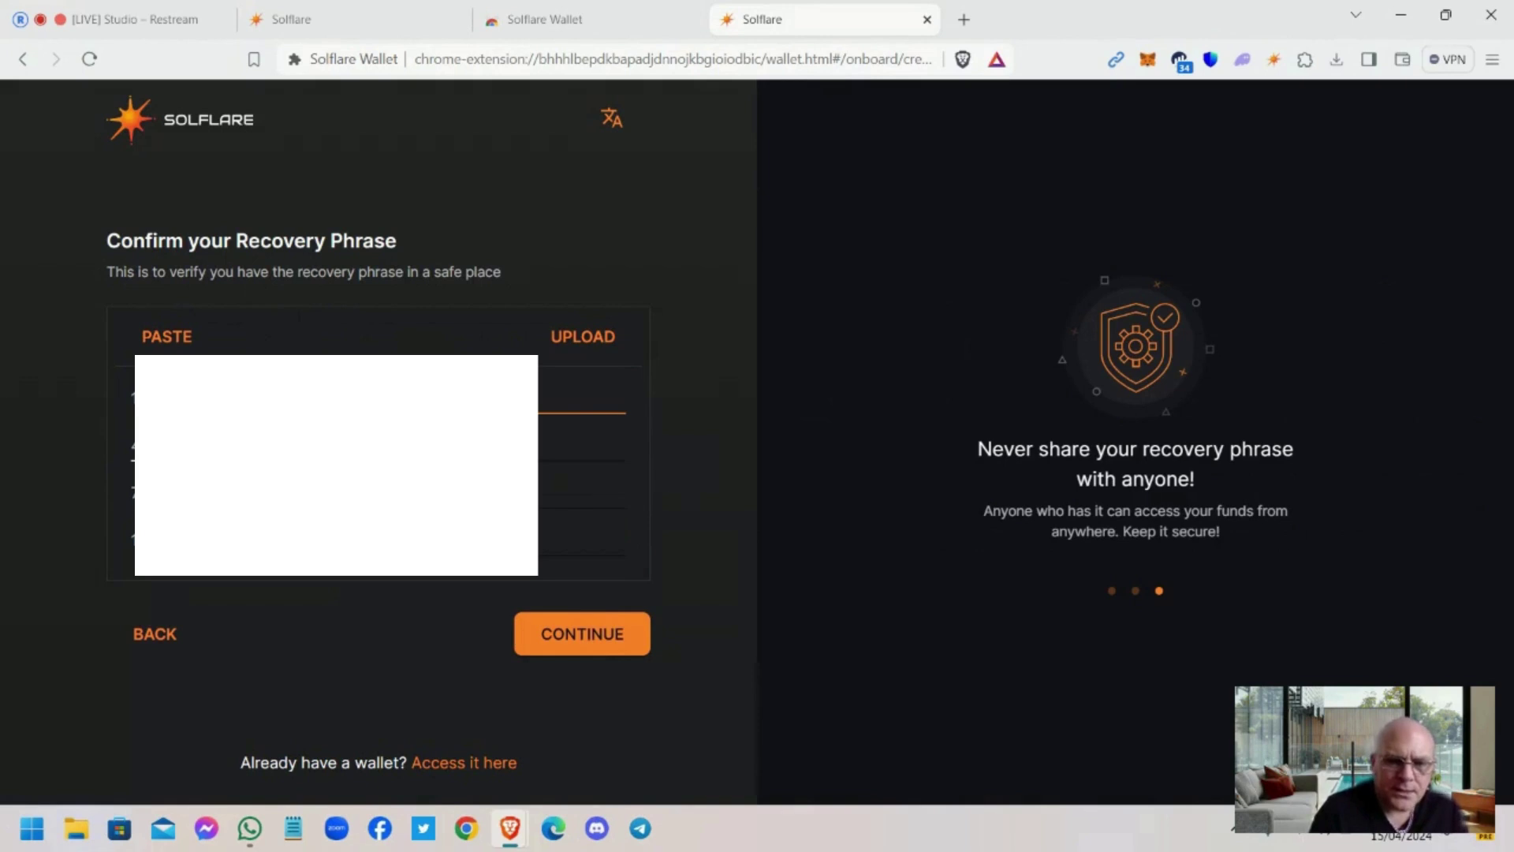
type("r")
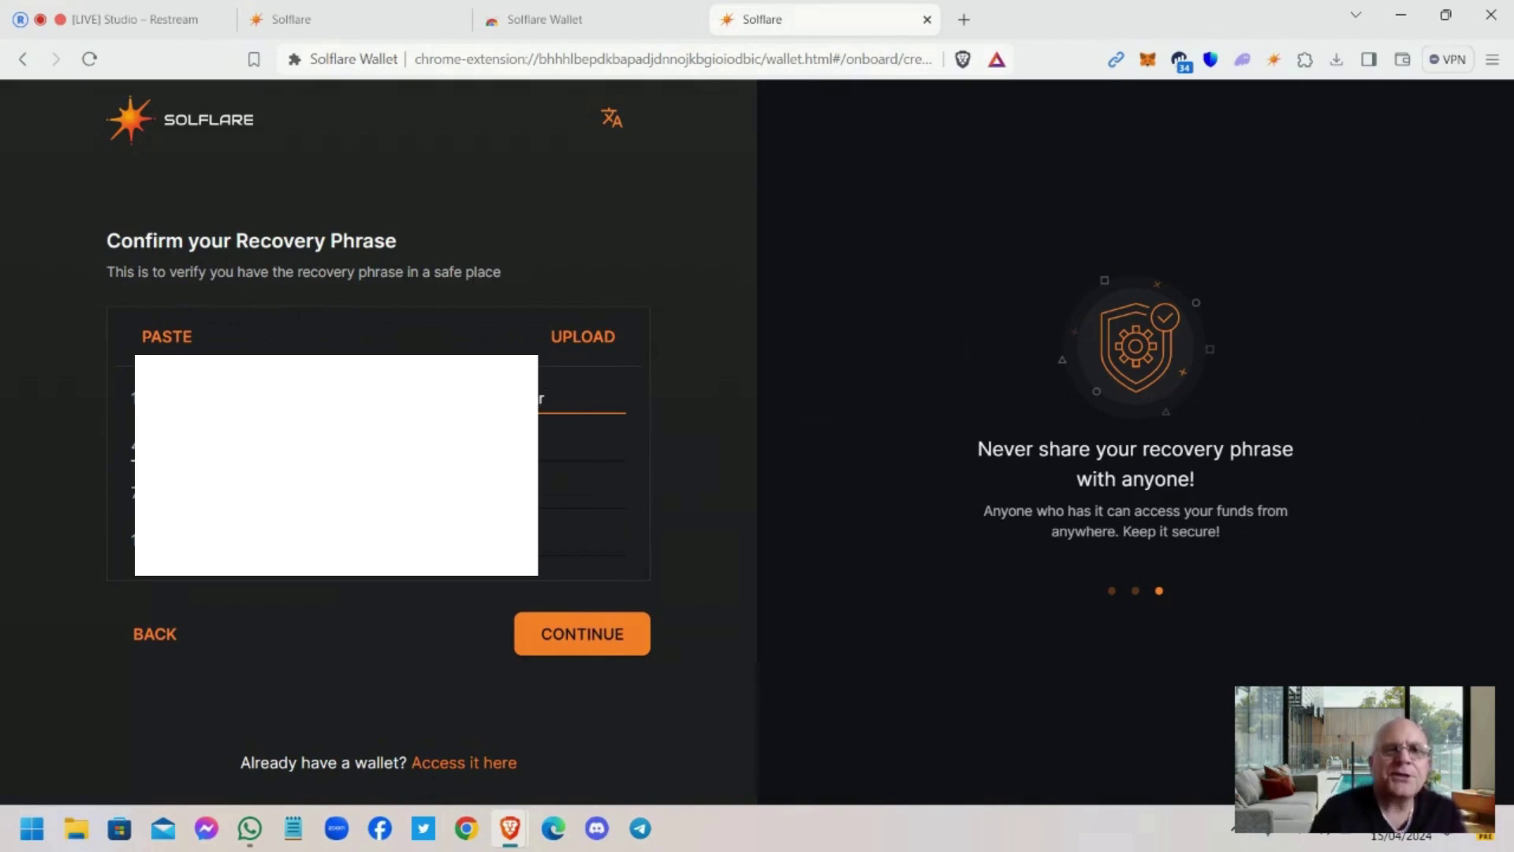
key("Tab")
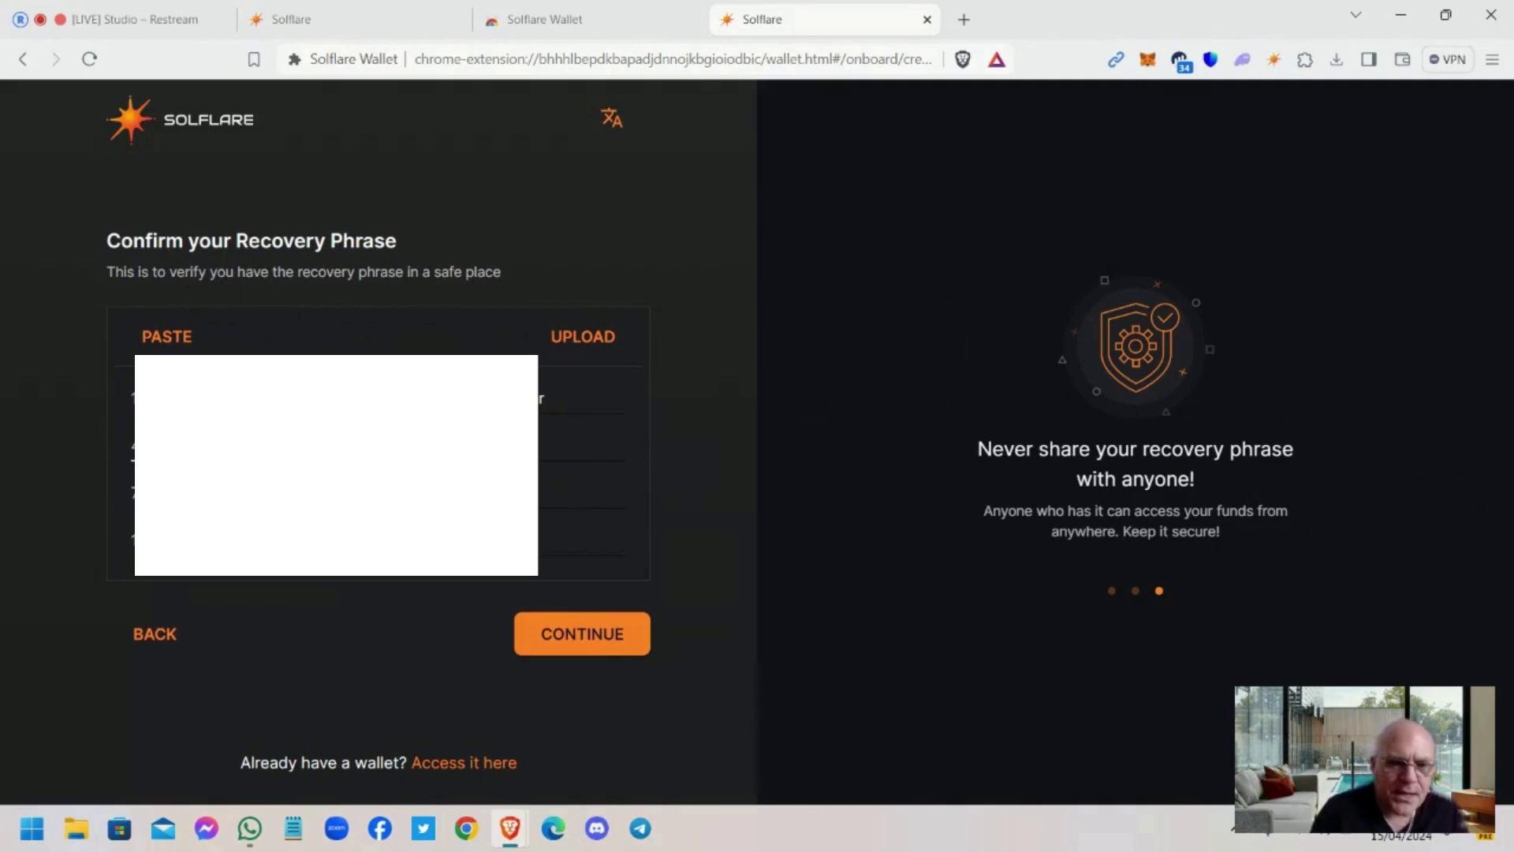
left_click(582, 446)
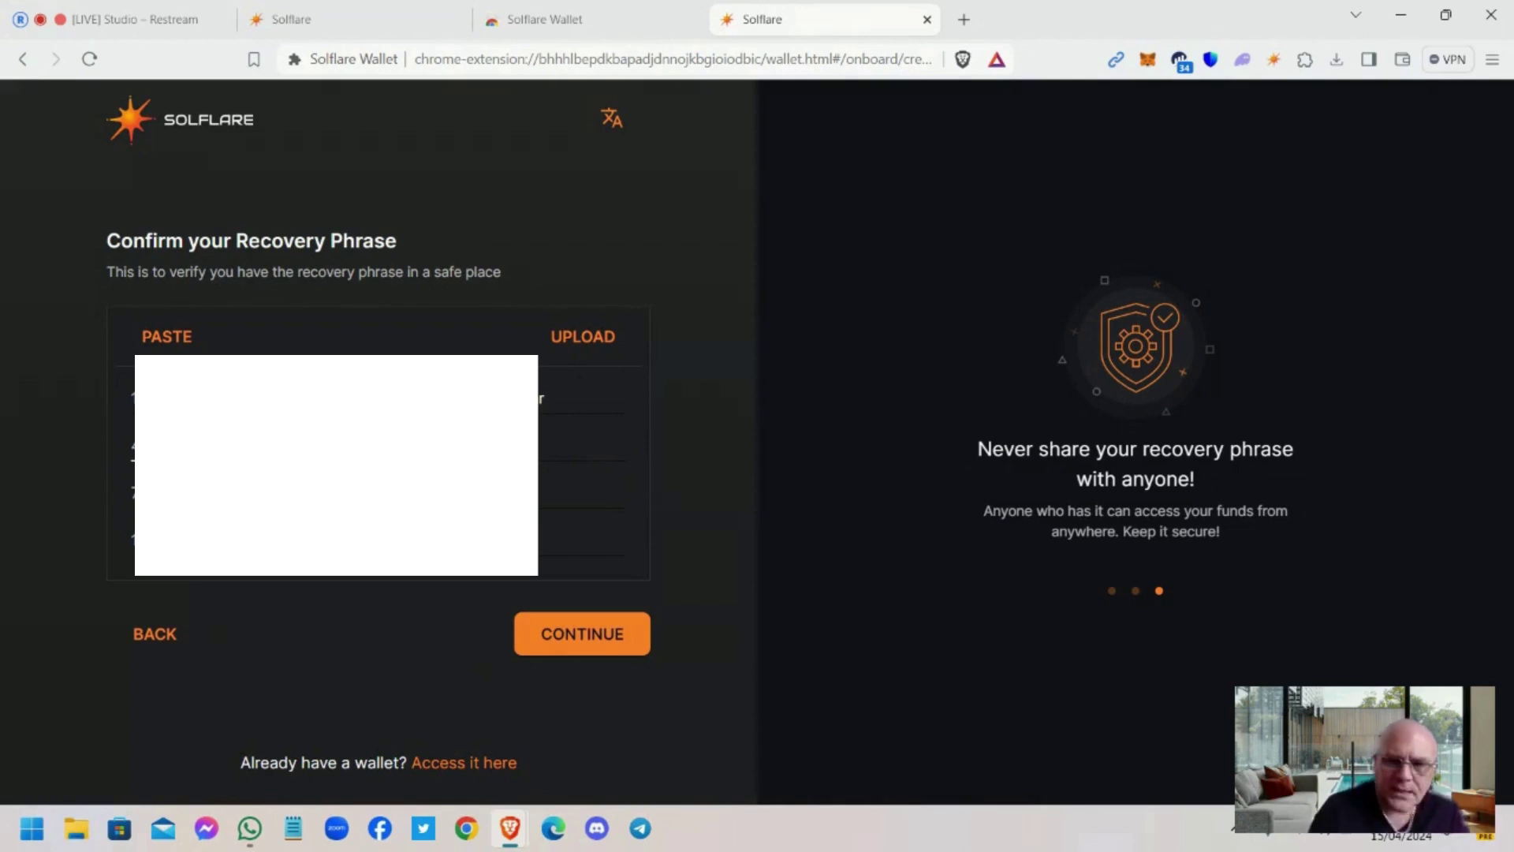
Fill in the remaining requested recovery words on the confirmation page.
left_click(568, 493)
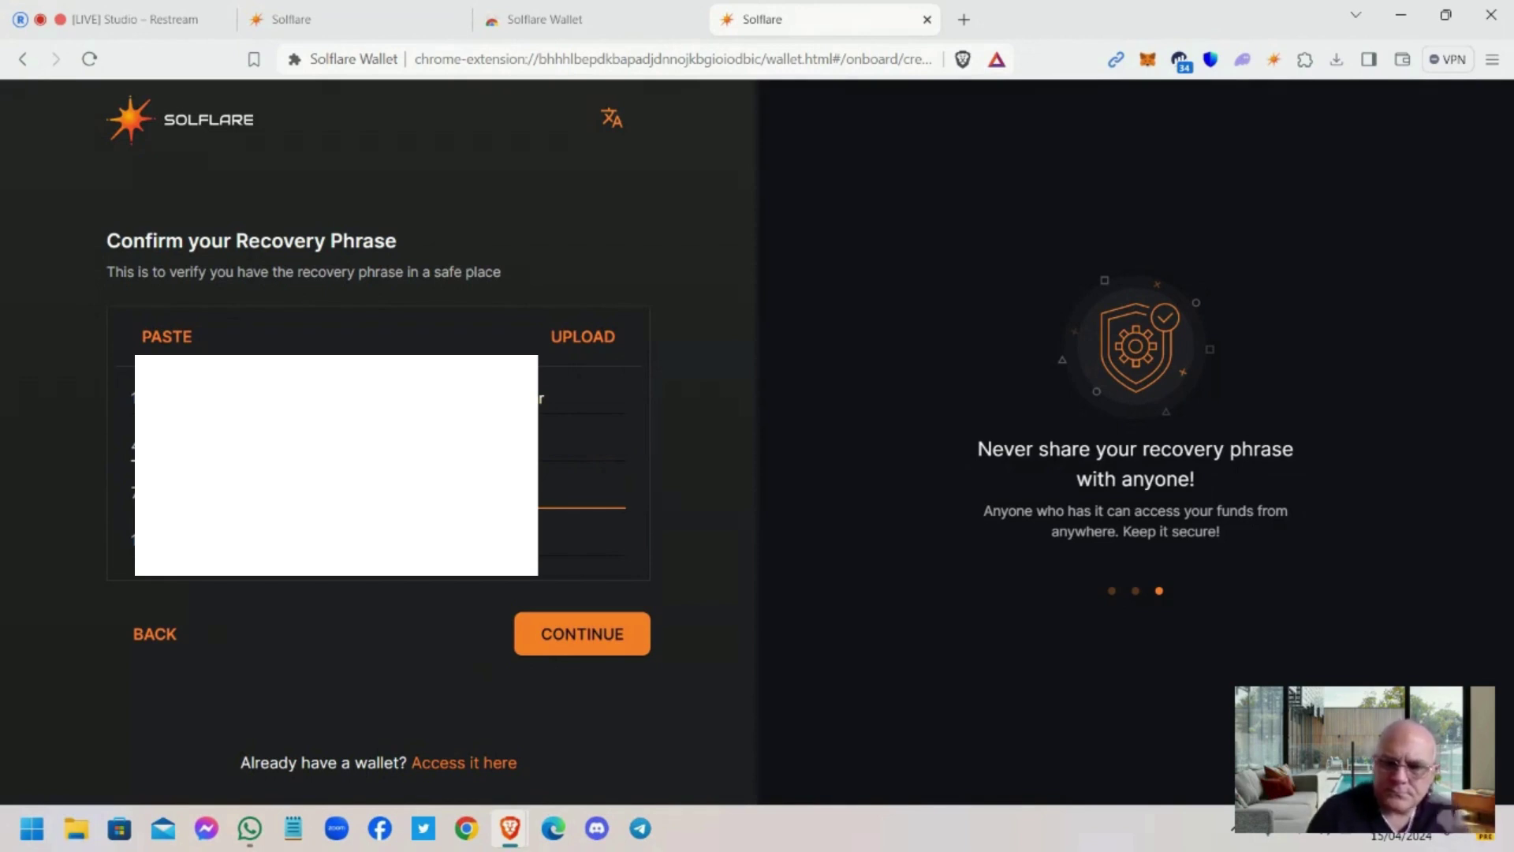
type("e")
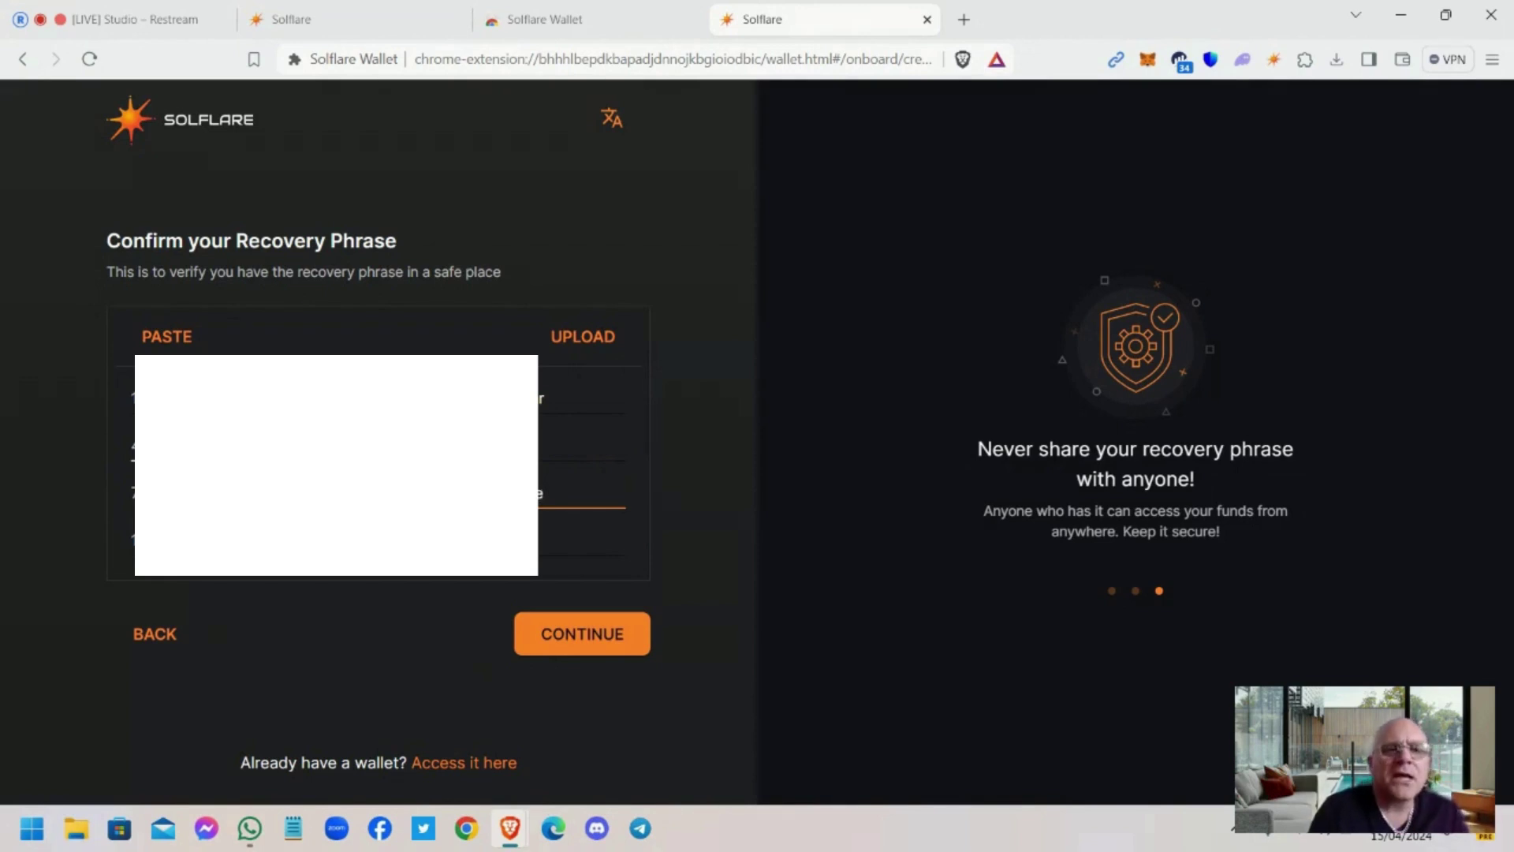
key("Tab")
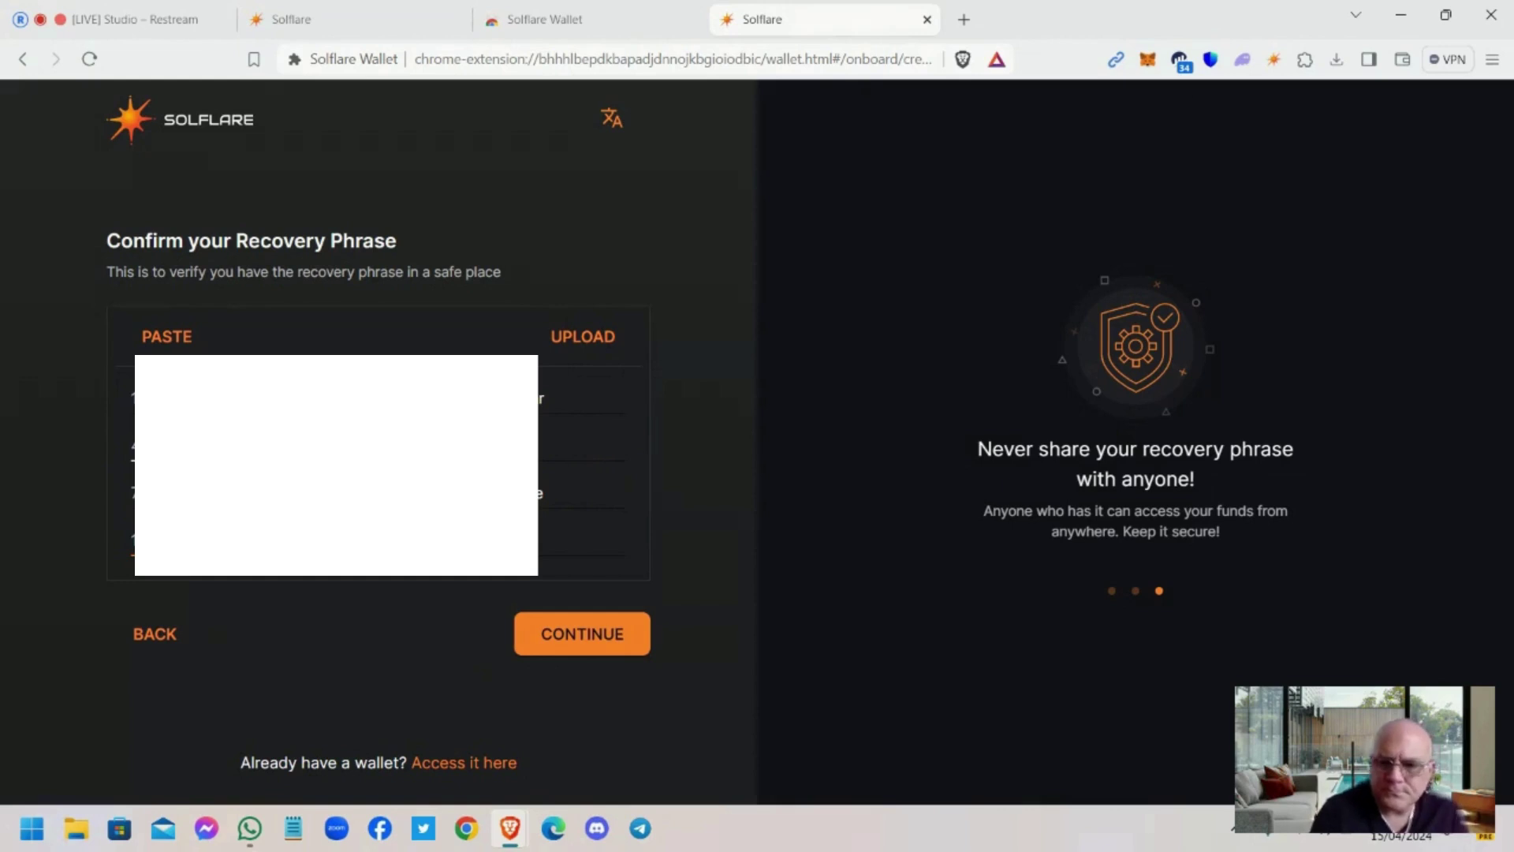
key("Return")
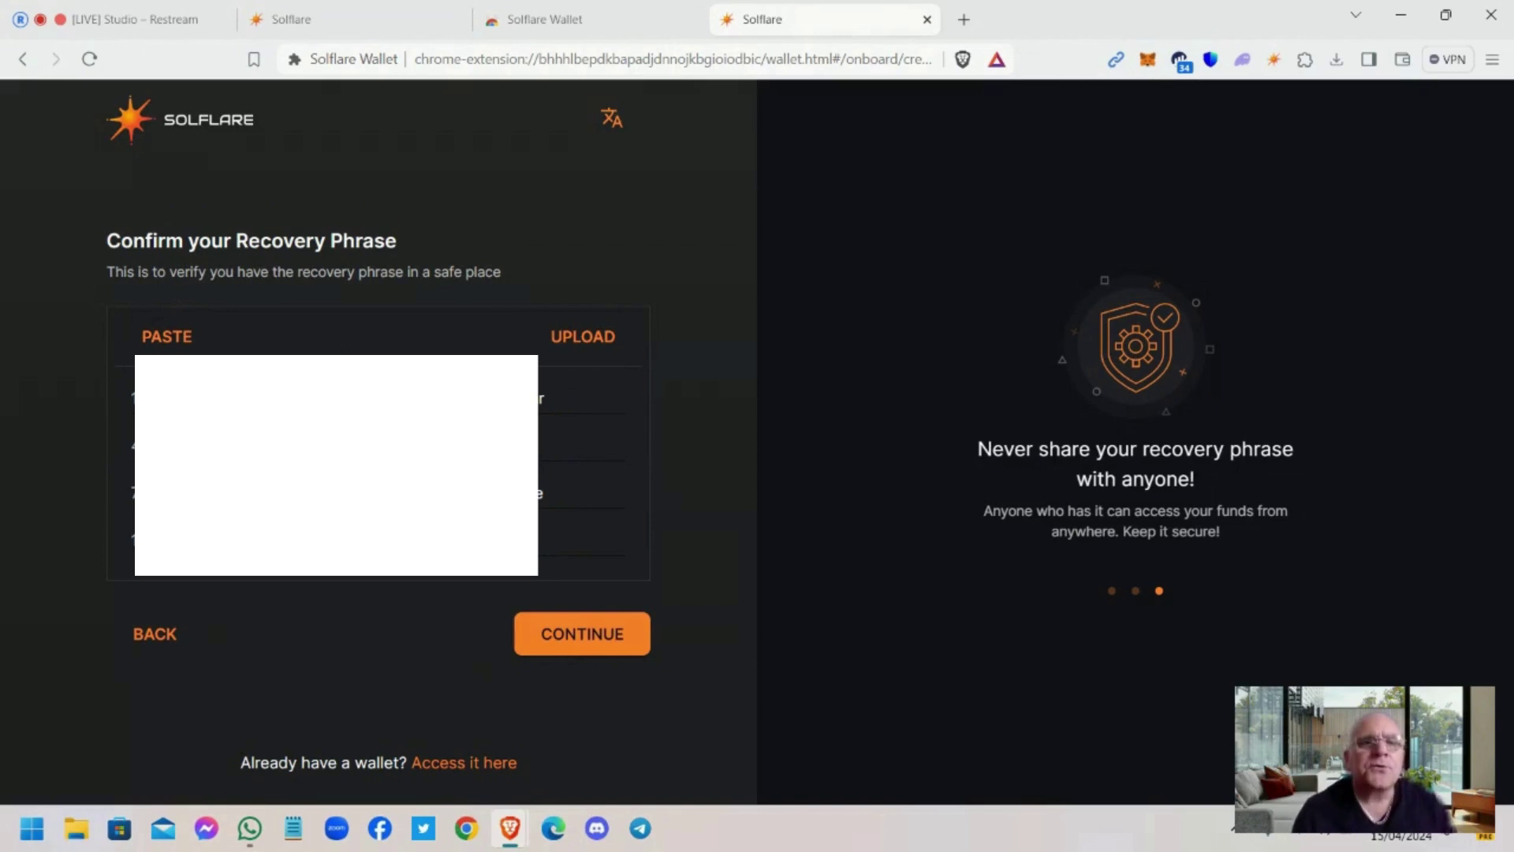
left_click(583, 540)
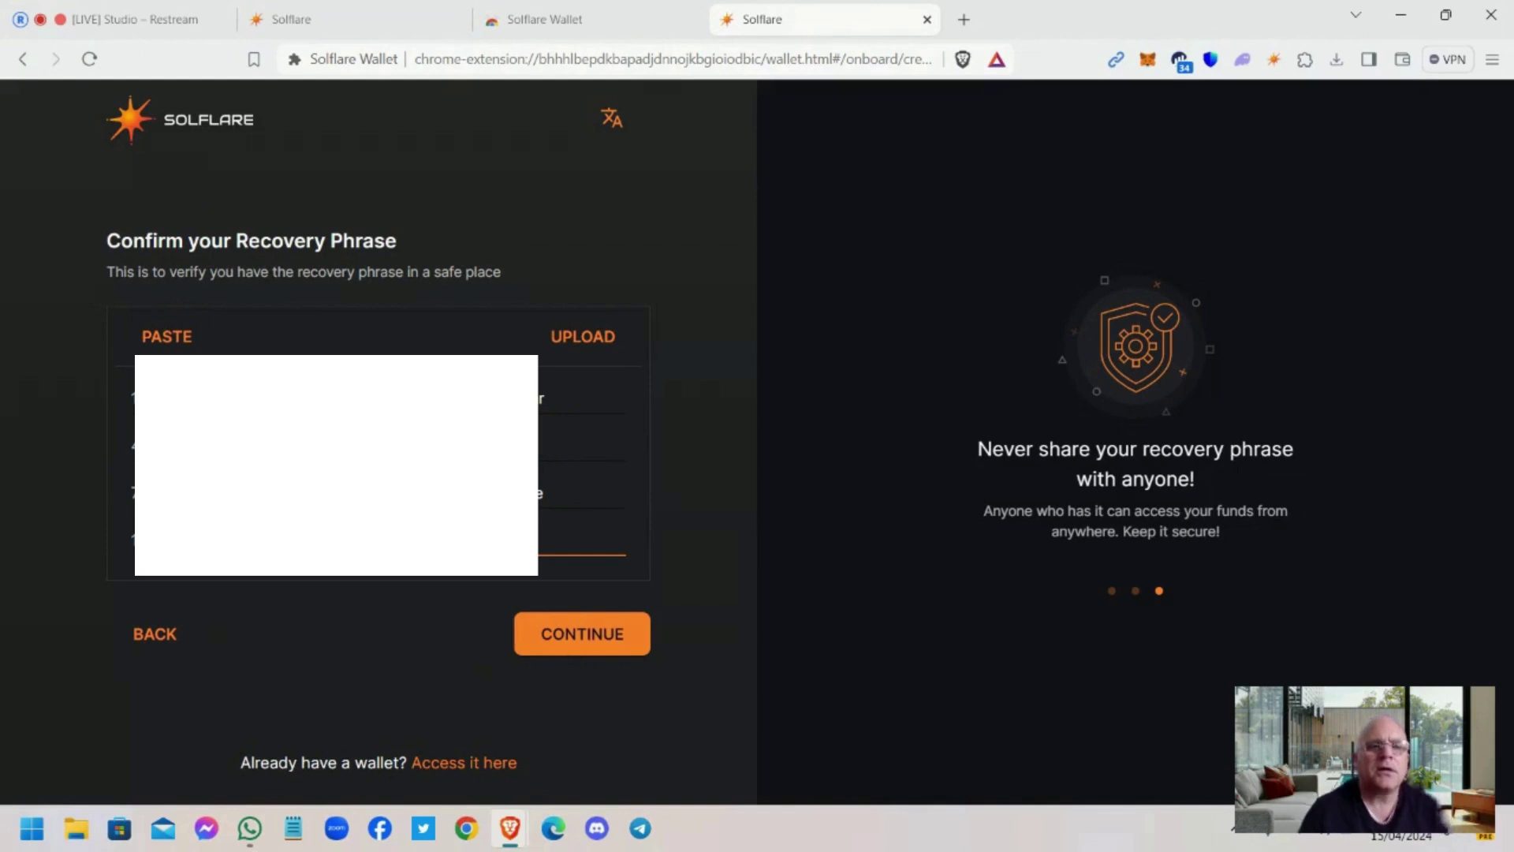
Submit the recovery phrase and enter the wallet password in New and Repeat Password.
left_click(587, 638)
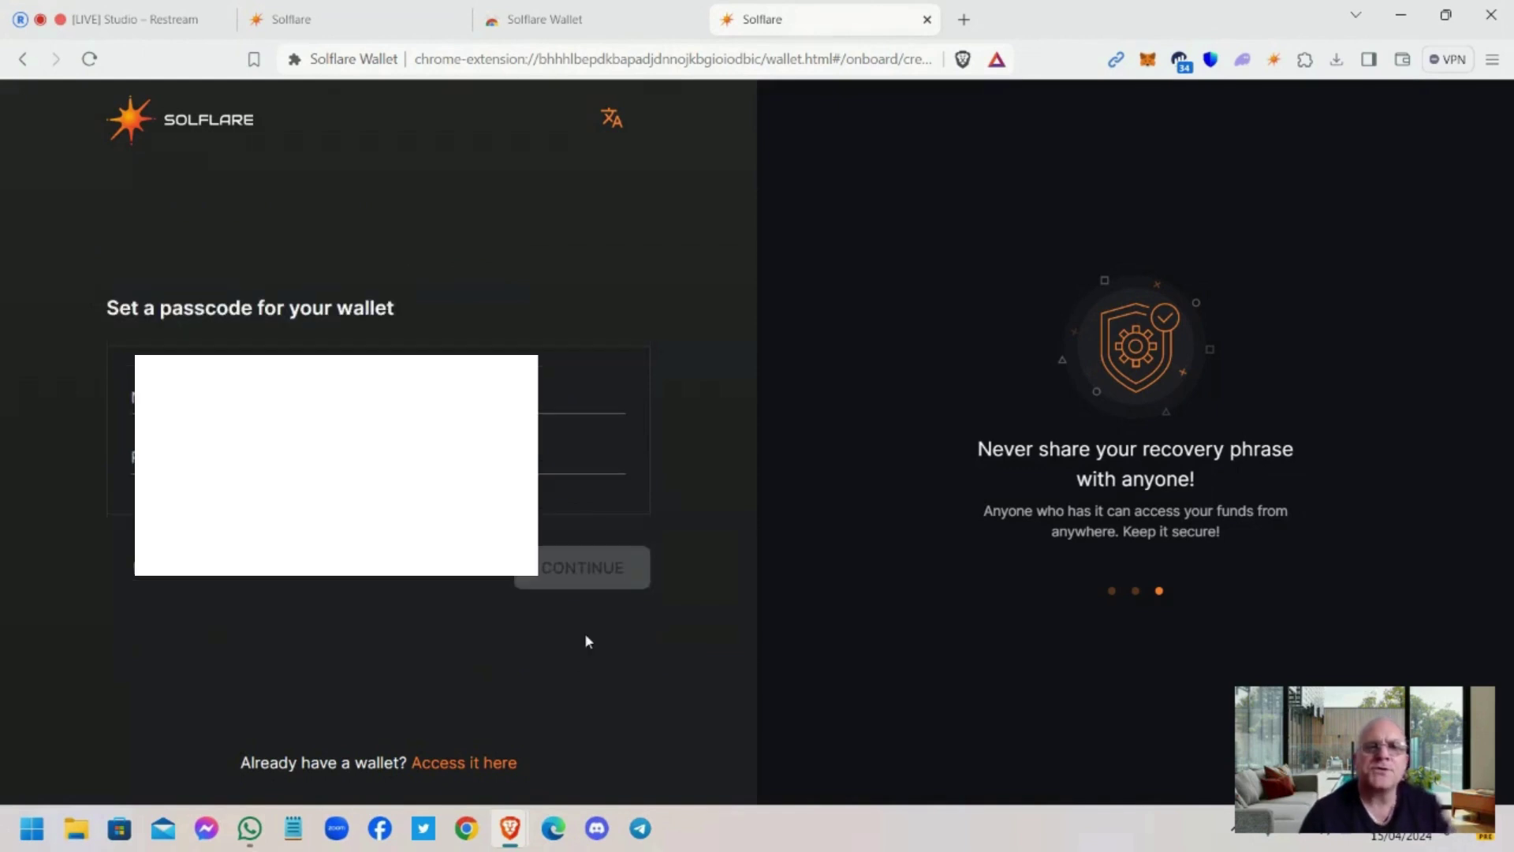
left_click(271, 391)
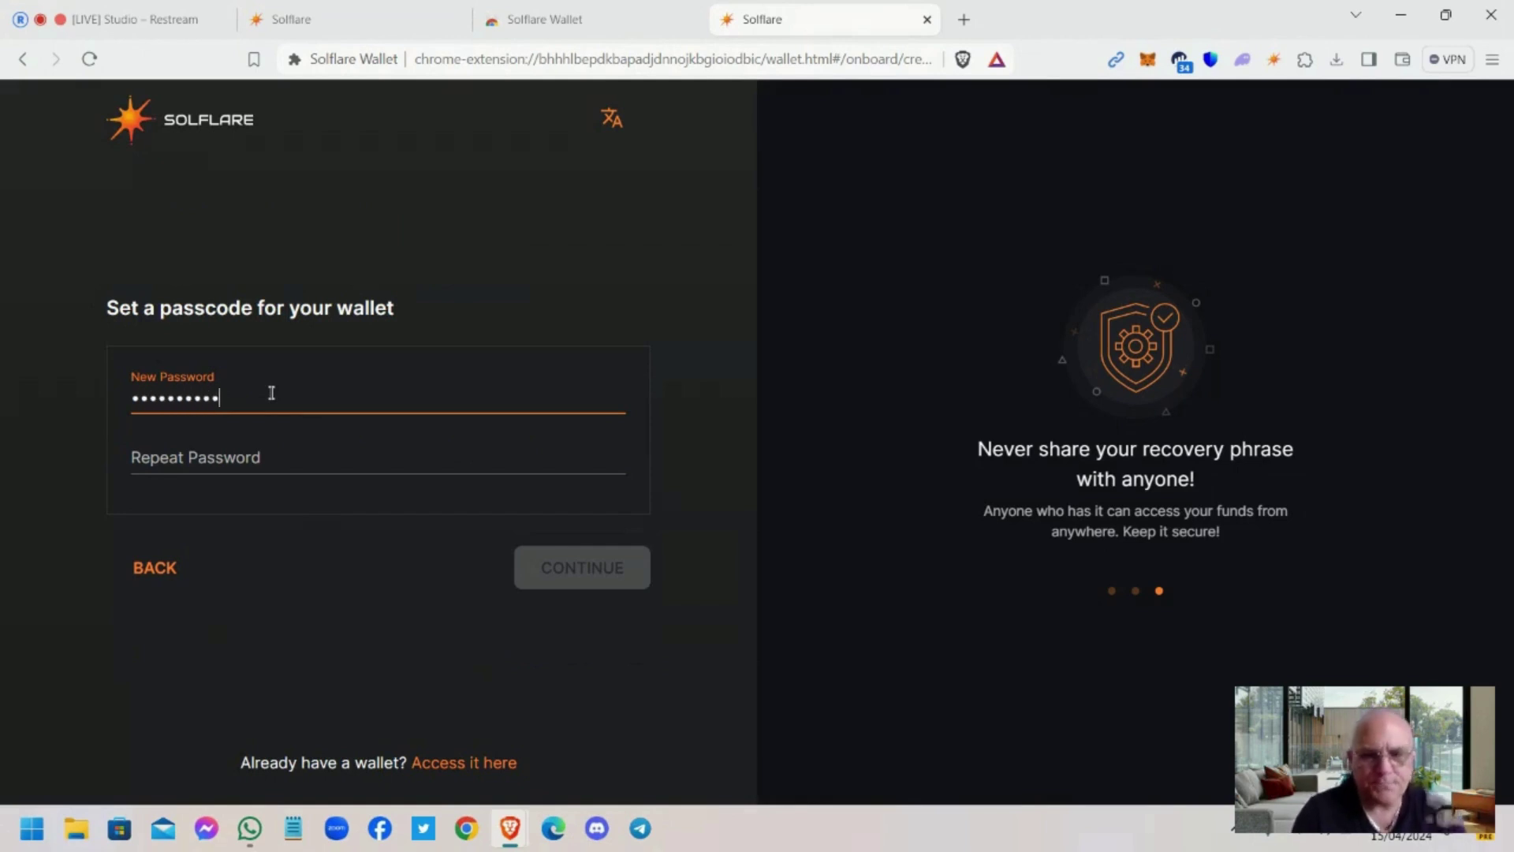
left_click(273, 456)
type("•")
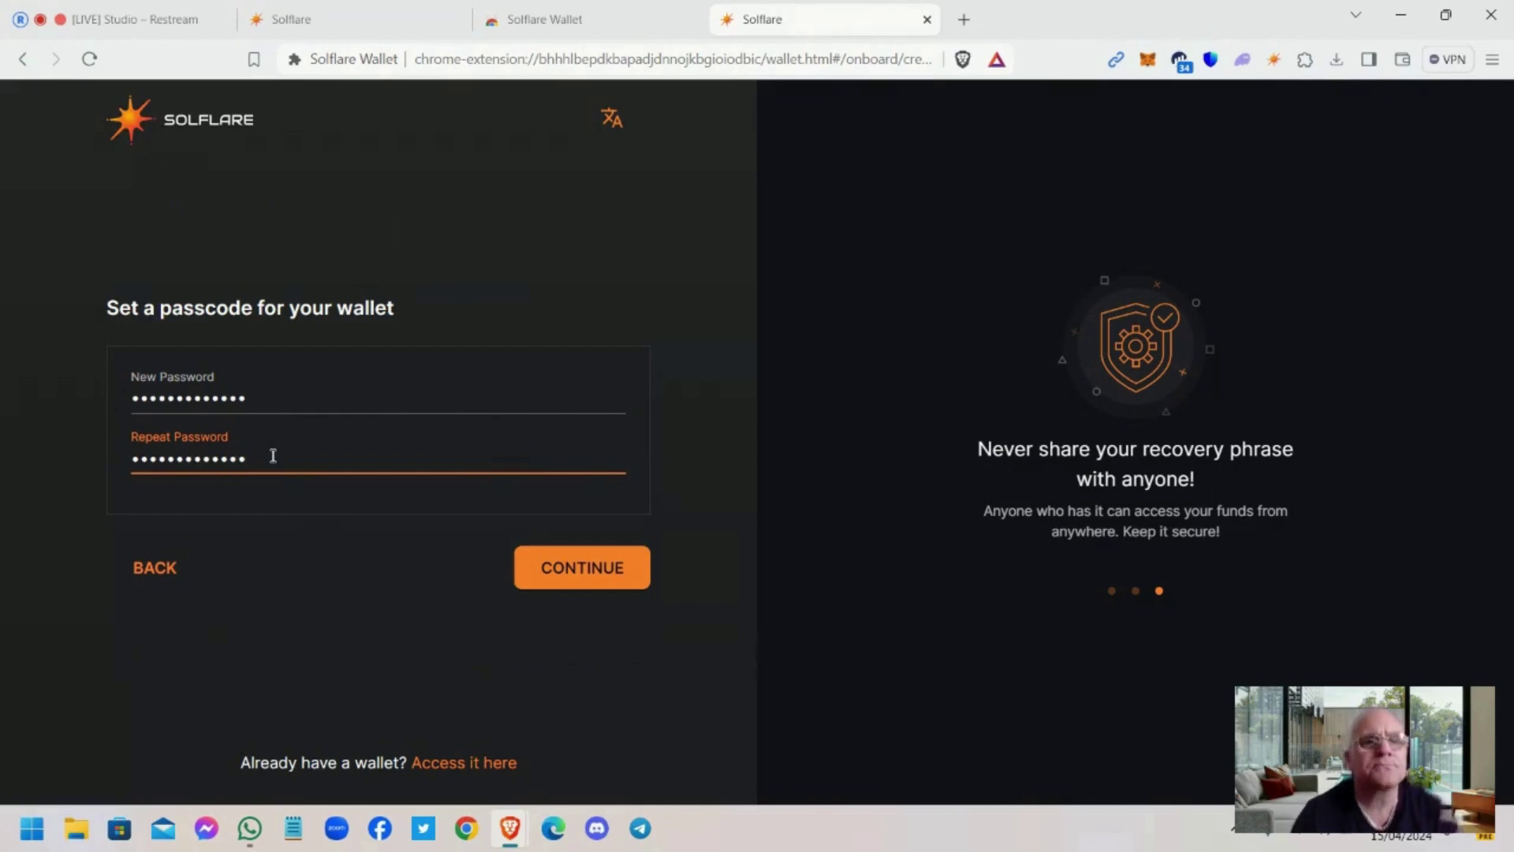
left_click(583, 581)
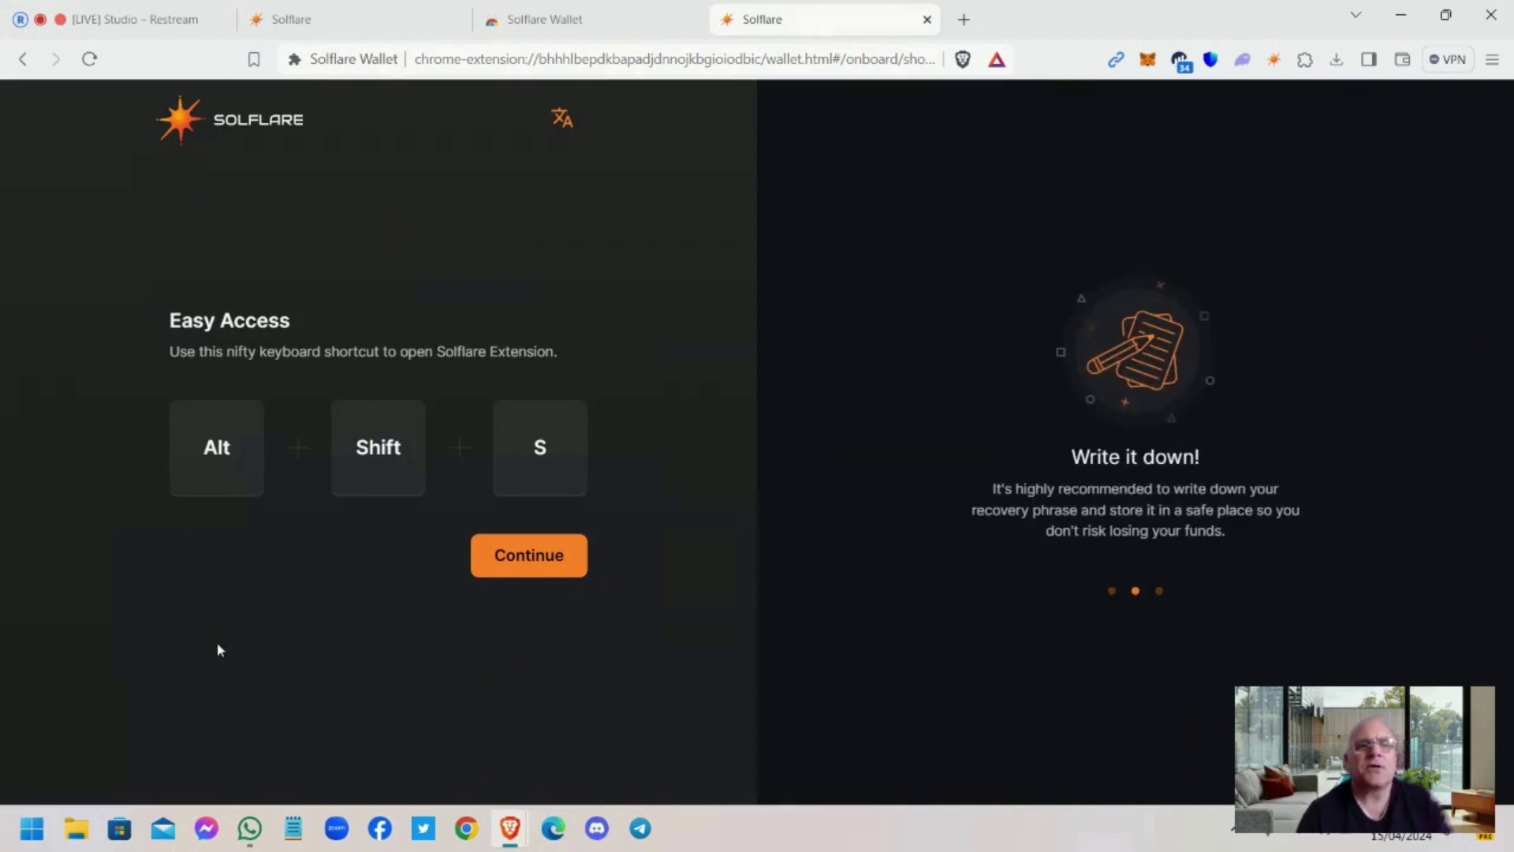
Continue past the Easy Access shortcut screen to reach 'Your wallet is ready!'.
left_click(534, 561)
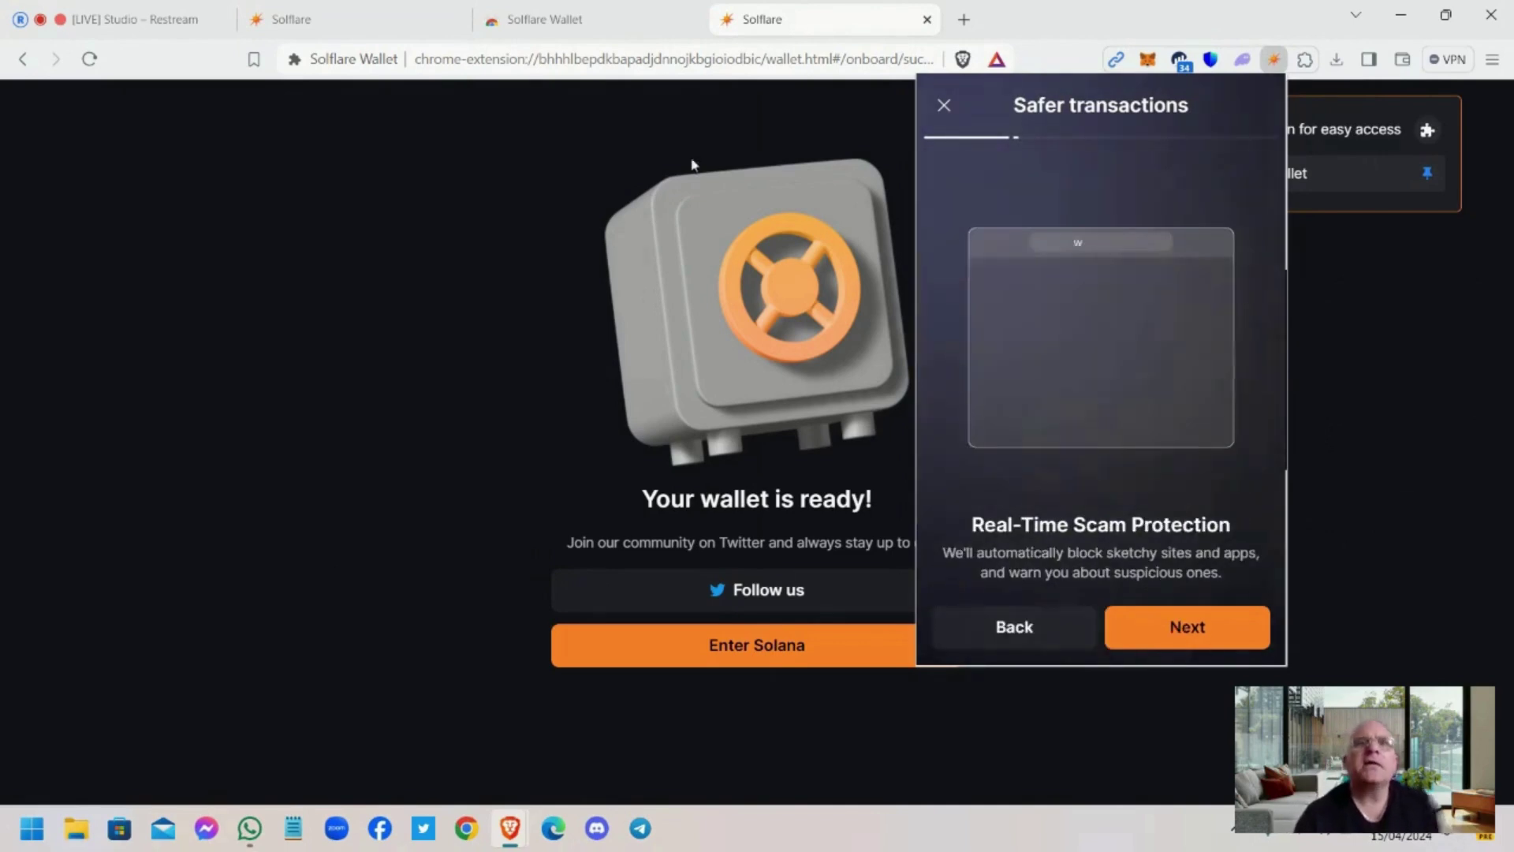
Go through the Chrome Web Store and Solflare tabs to return to the Restream studio tab.
left_click(558, 32)
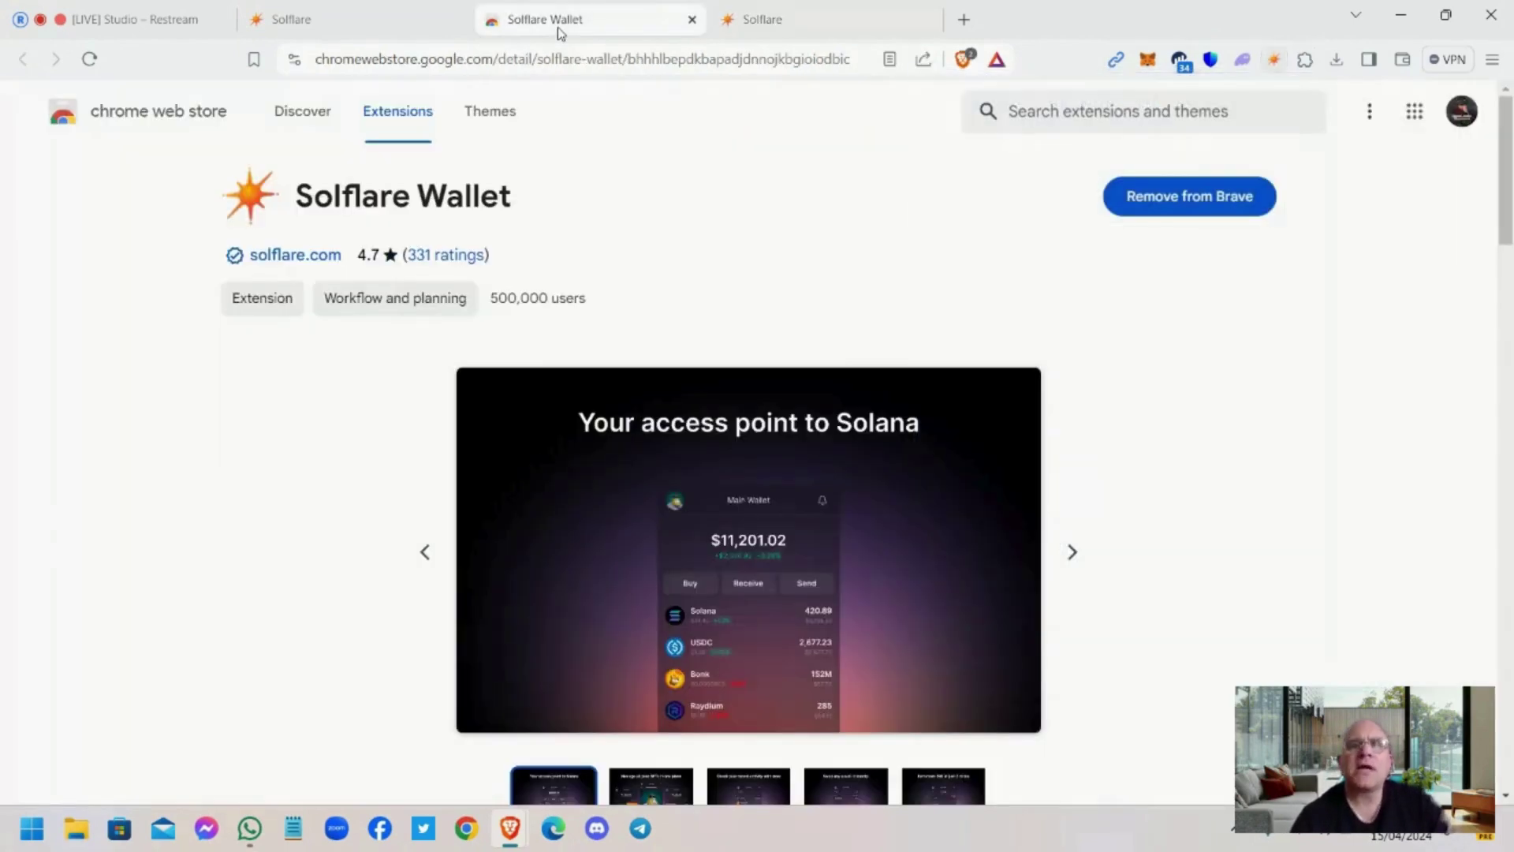
left_click(339, 20)
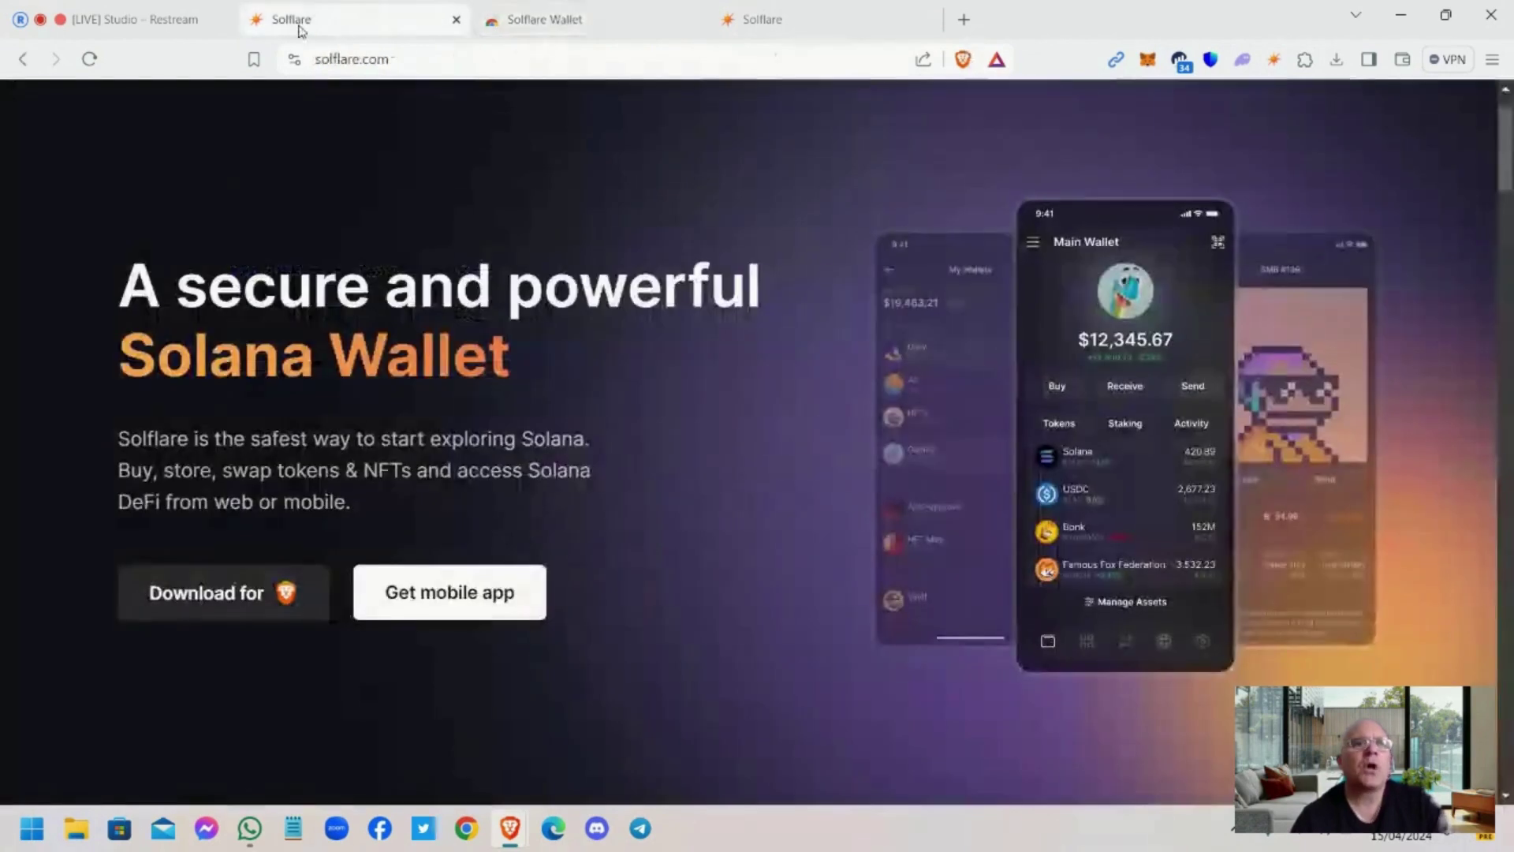
left_click(158, 19)
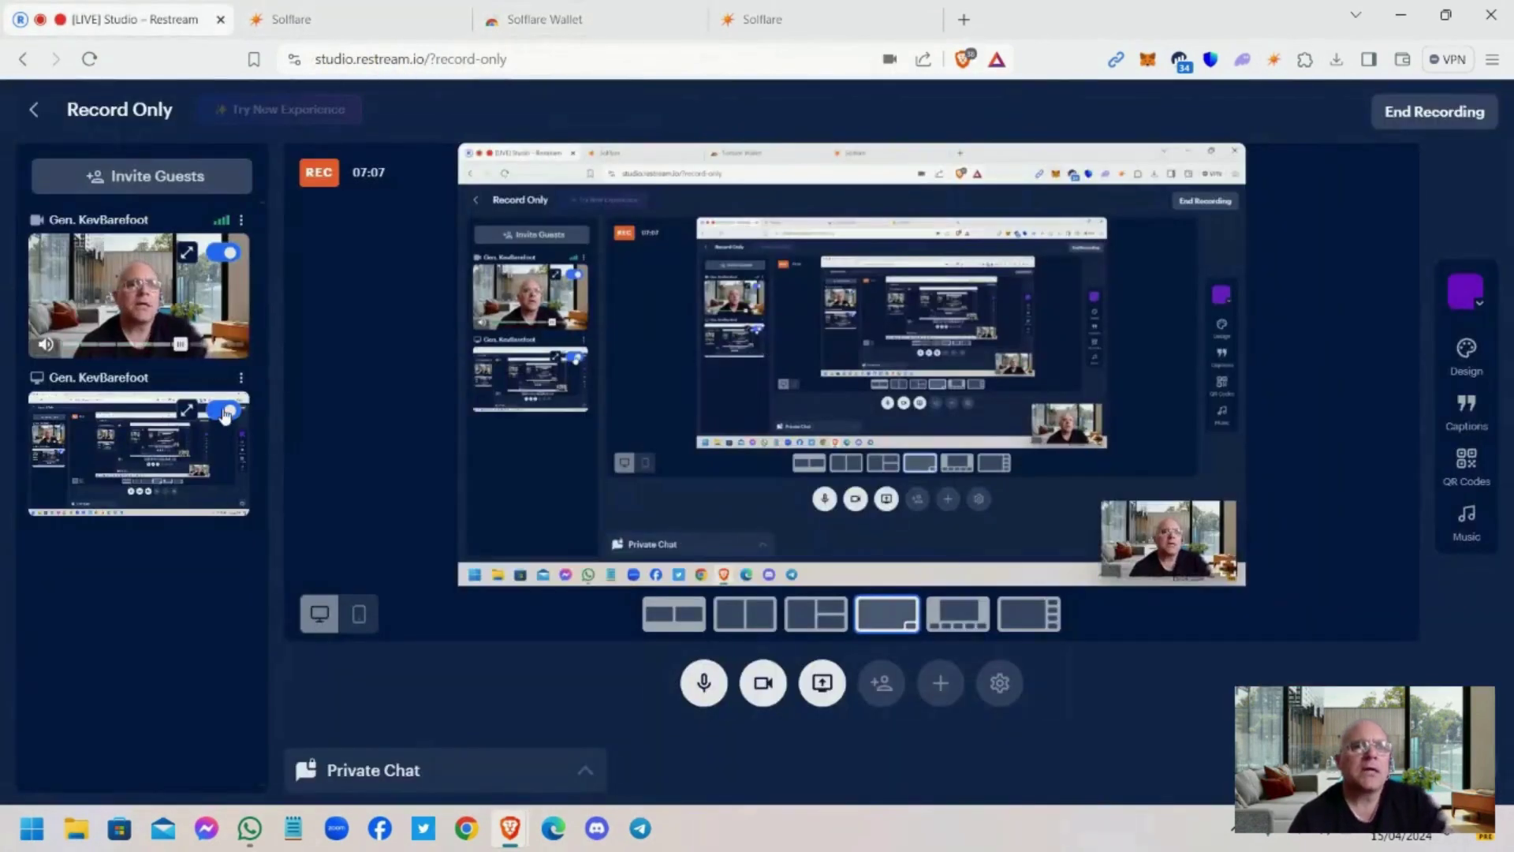